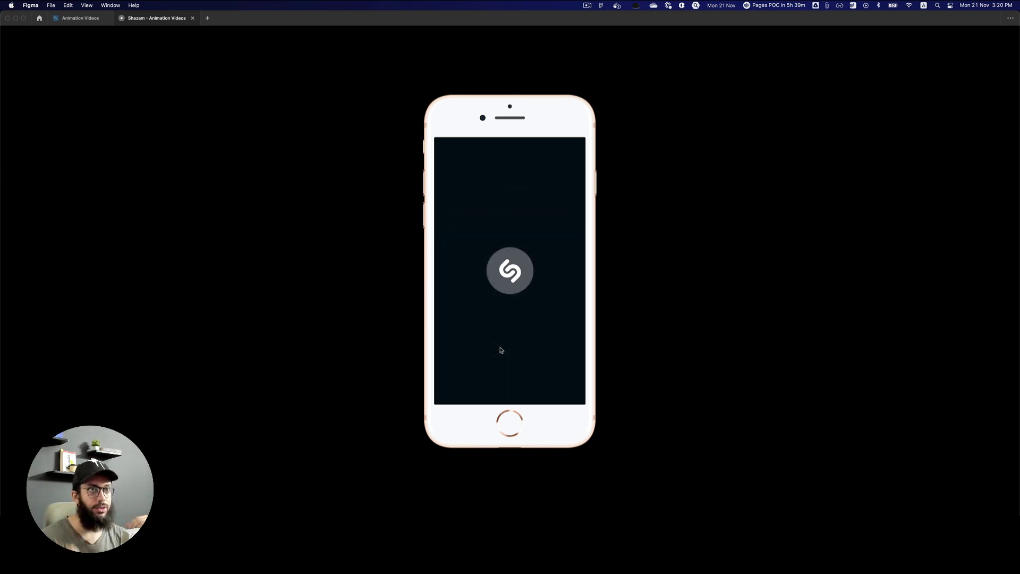
# - Switch from the playing Shazam prototype back to the Animation Videos design file with ⌘2
pyautogui.press('super+2')
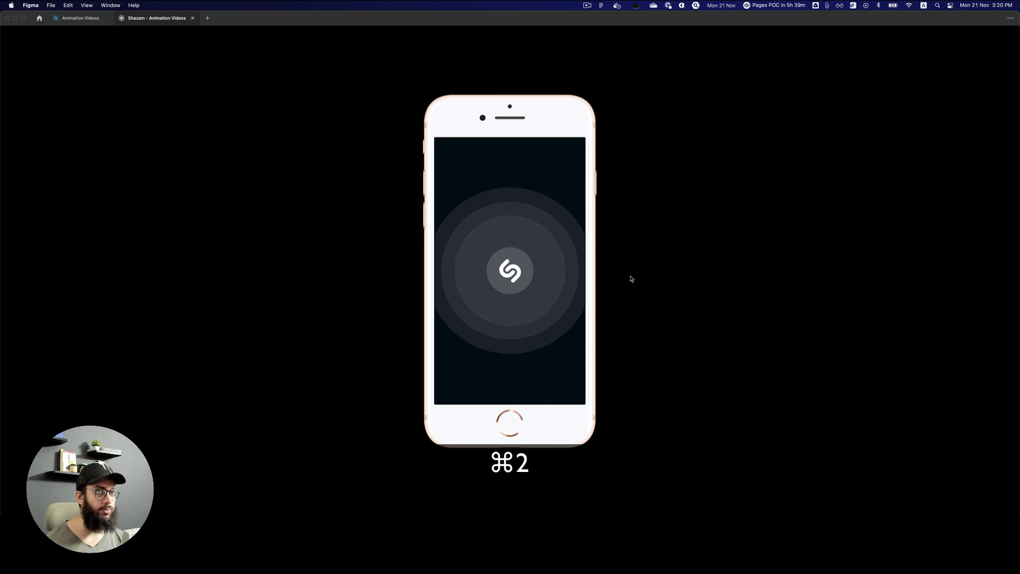
# - Zoom in on Frame 1's viewer comments requesting the radial wave animation
pyautogui.press('z')
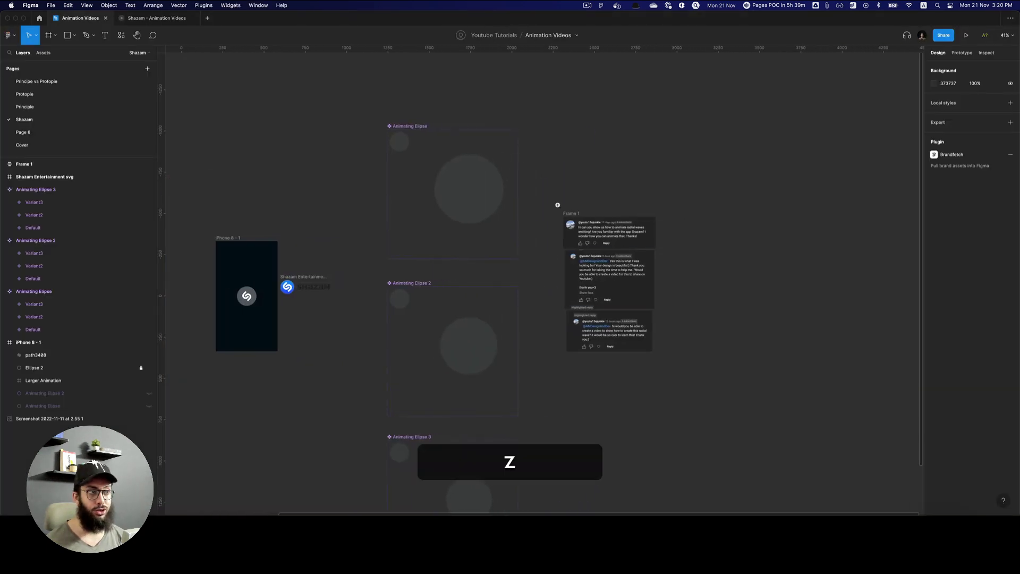
pyautogui.moveTo(558, 204); pyautogui.dragTo(660, 356)
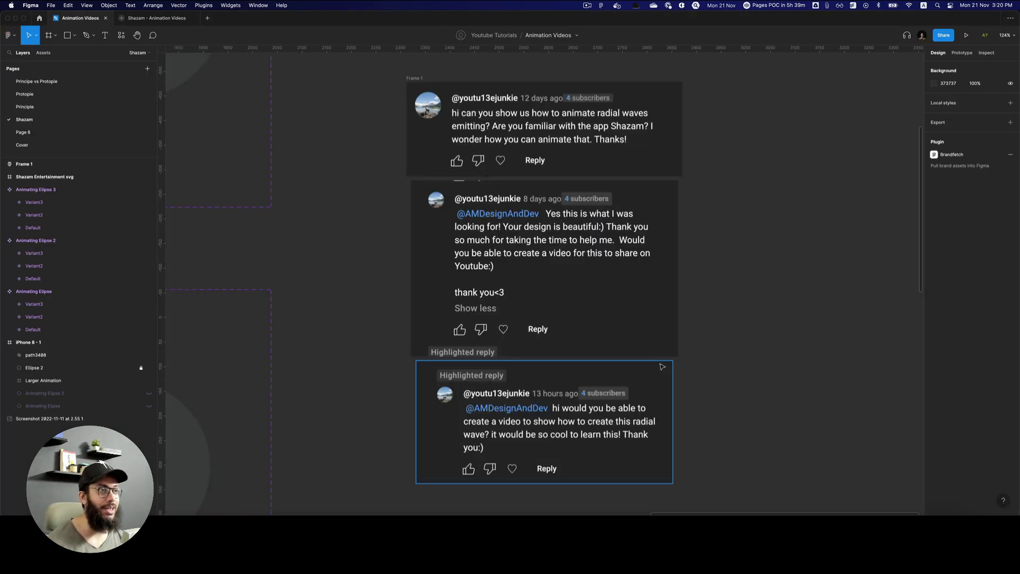
pyautogui.scroll(2, 532, 196)
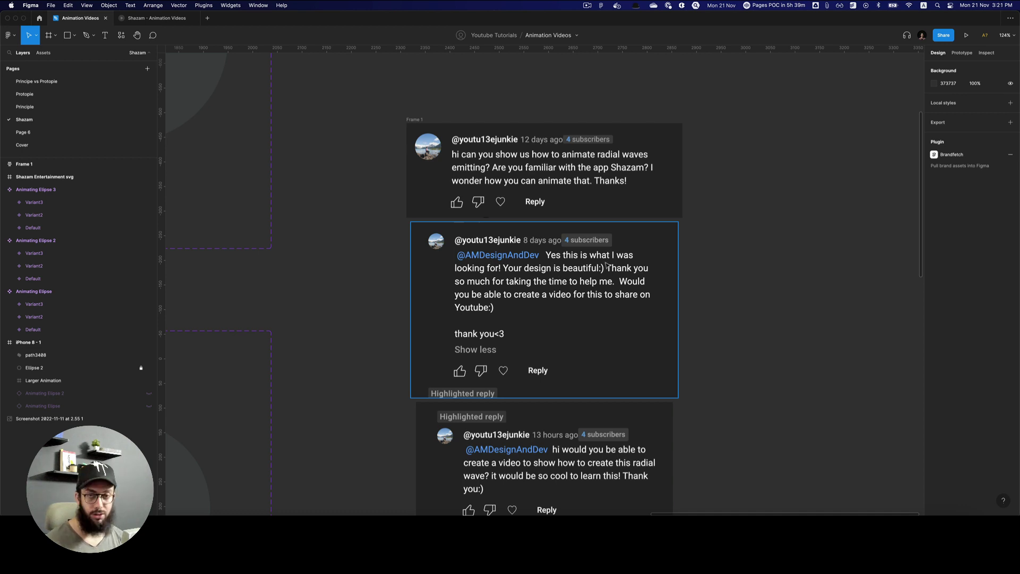
# - Restart the Shazam prototype briefly, then return to the design file
pyautogui.press('super+r')
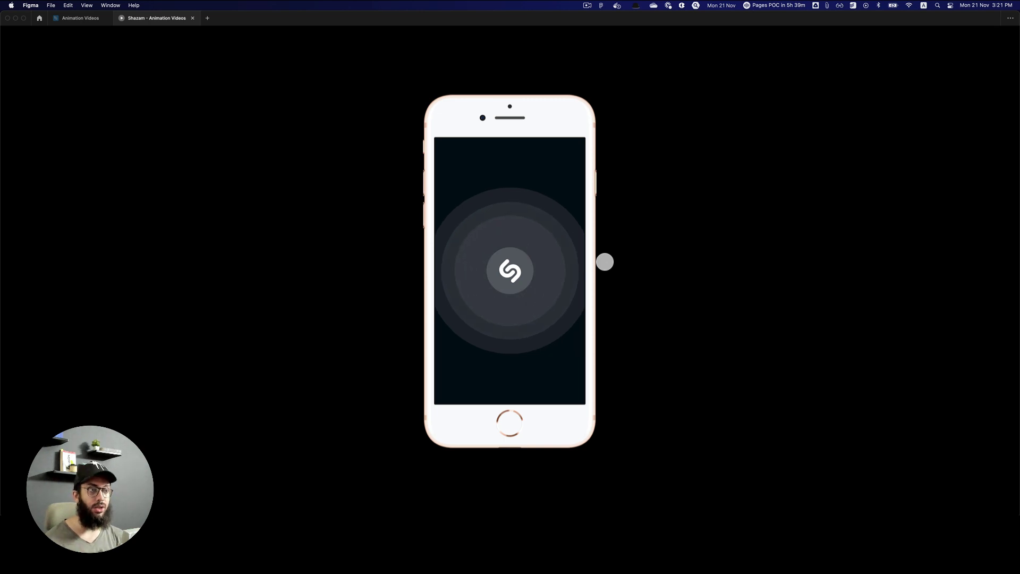
pyautogui.press('super+2')
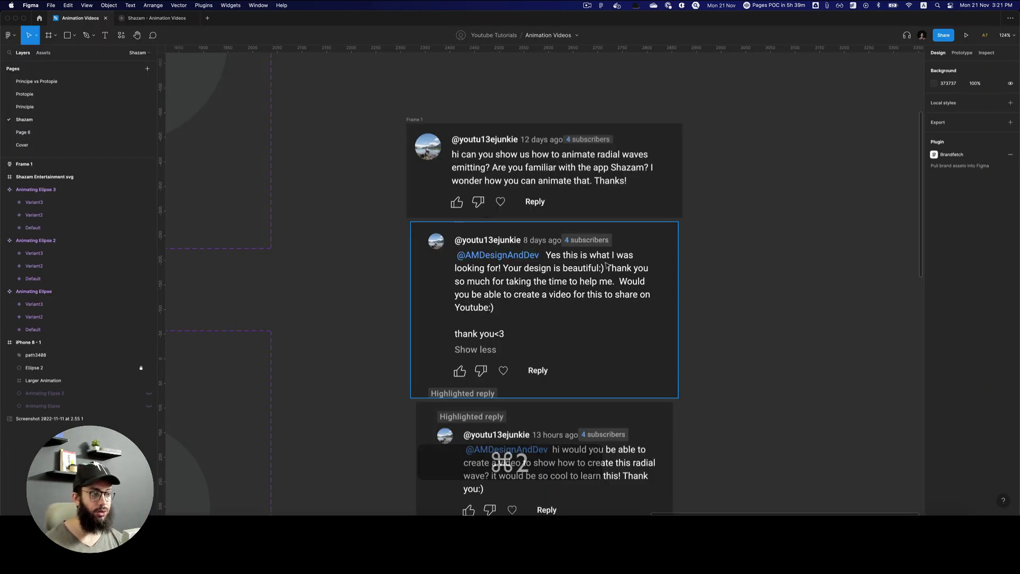
pyautogui.scroll(-2, 606, 265)
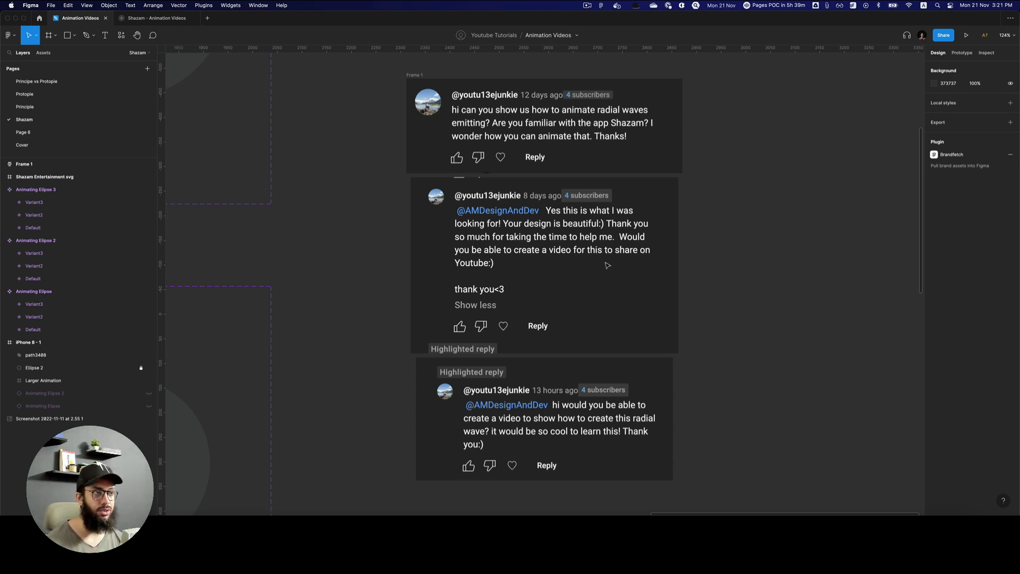
pyautogui.press('super')
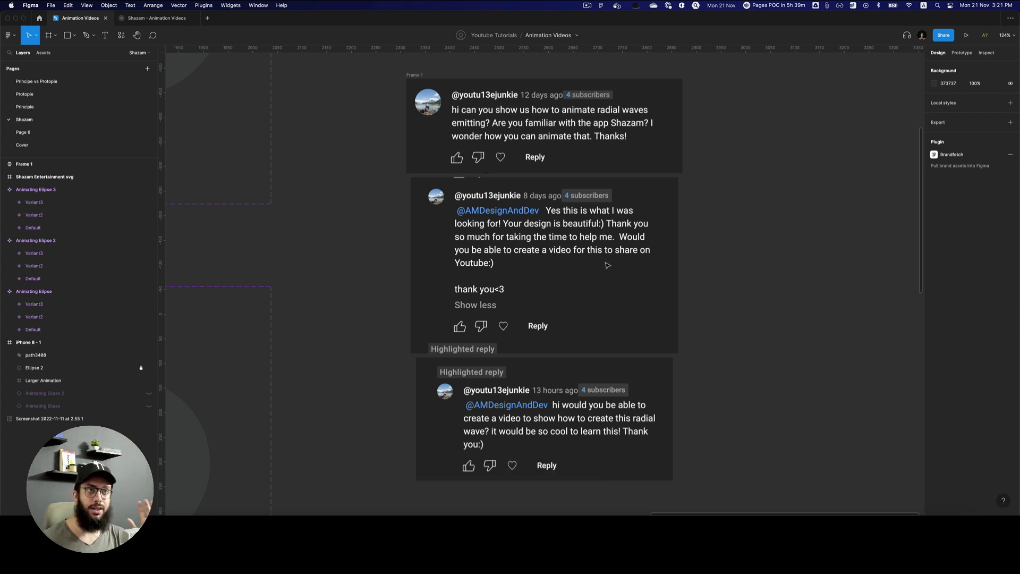
# - Play the Shazam prototype and watch the logo's radial wave rings loop
pyautogui.press('super+3')
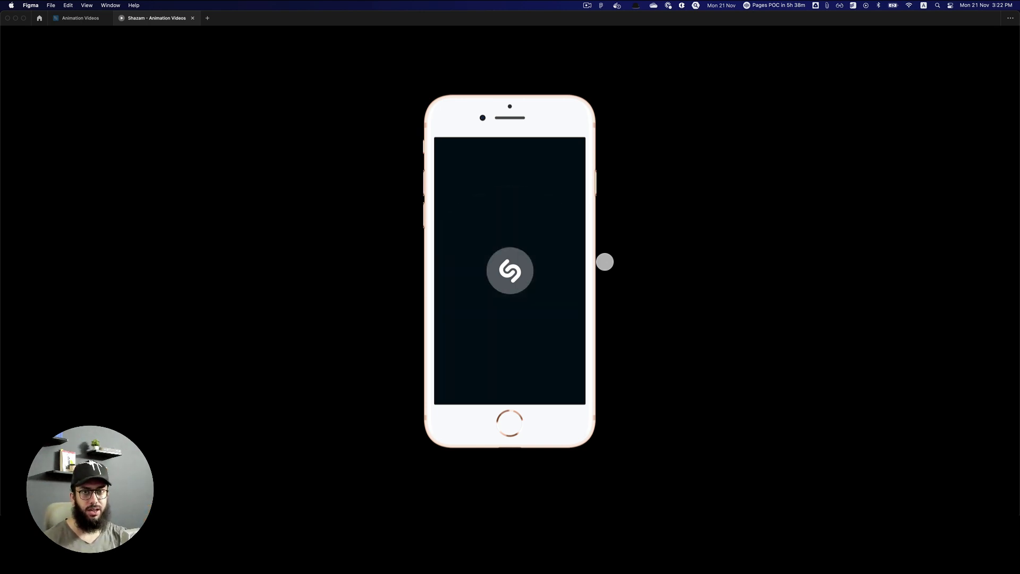
# - Zoom out to the whole Shazam page and cut the comment screenshot
pyautogui.press('super+2')
pyautogui.press('alt+super+z')
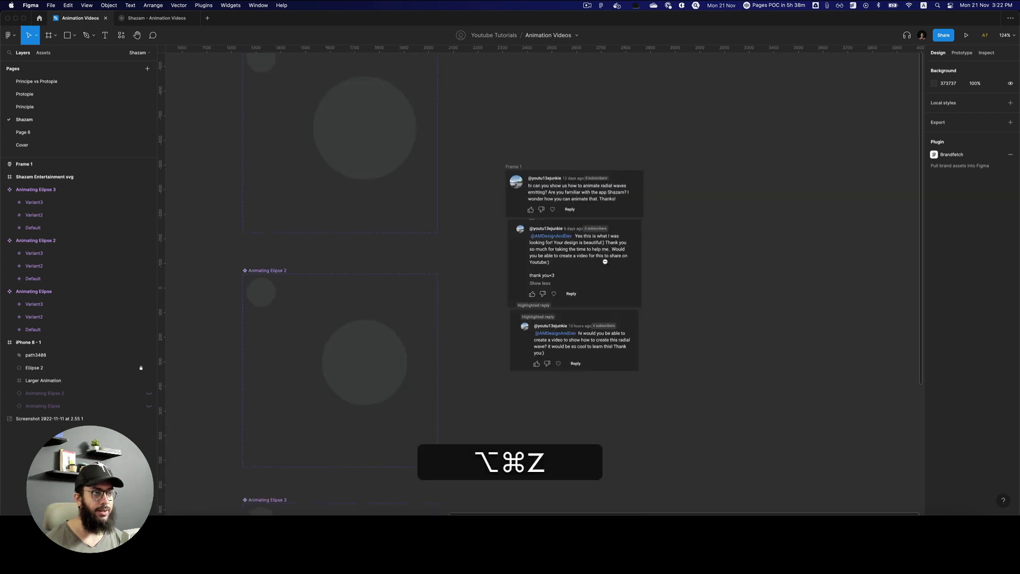
pyautogui.keyDown('alt'); pyautogui.click(575, 189); pyautogui.keyUp('alt')
pyautogui.press('super+x')
pyautogui.scroll(-3, 581, 205)
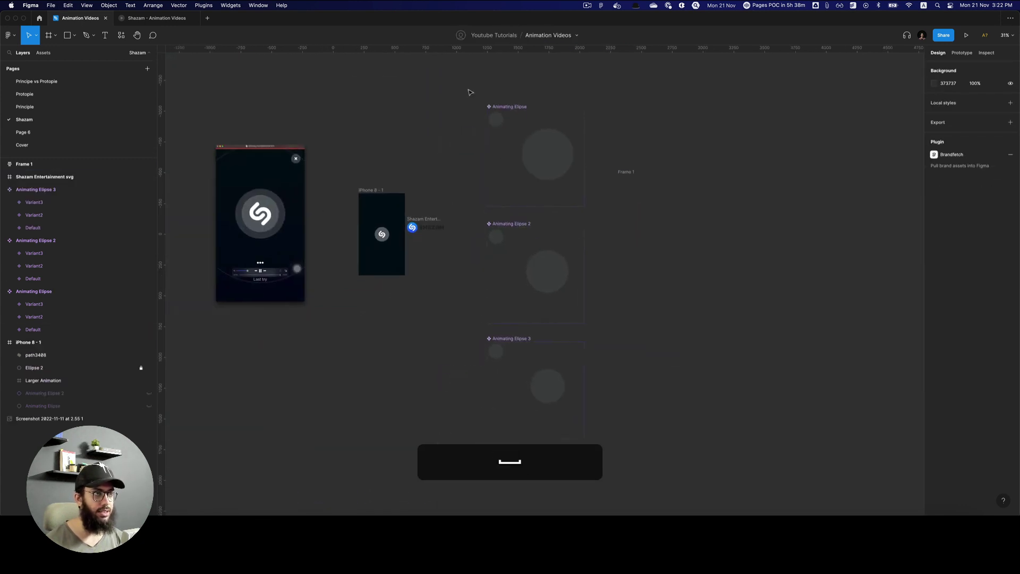
# - Try cutting Frame 1 and the three Animating Ellipse components, undo it, and replay the prototype
pyautogui.moveTo(468, 89); pyautogui.dragTo(650, 480)
pyautogui.press('super+x')
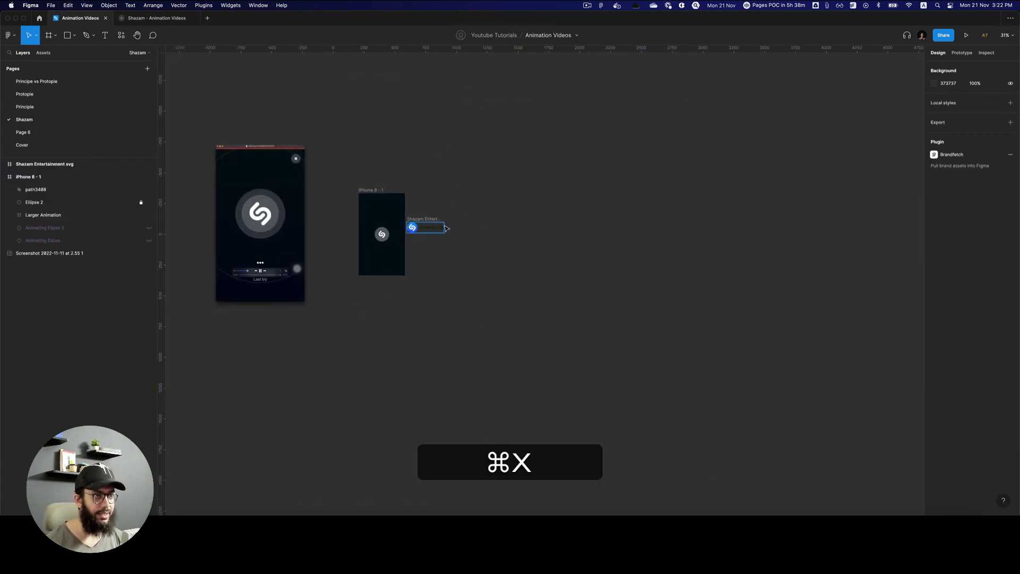
pyautogui.click(433, 220)
pyautogui.press('super+z')
pyautogui.press('super+3')
pyautogui.press('super+r')
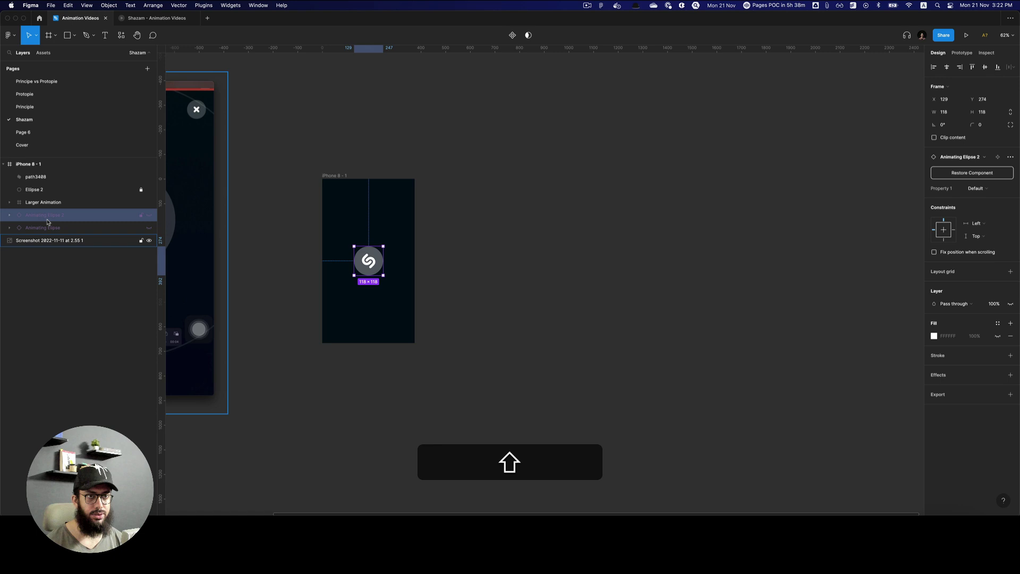
# - Cut the Larger Animation and Animating Ellipse layers out of iPhone 8 - 1
pyautogui.keyDown('shift'); pyautogui.click(48, 203); pyautogui.keyUp('shift')
pyautogui.press('super+x')
pyautogui.click(48, 204)
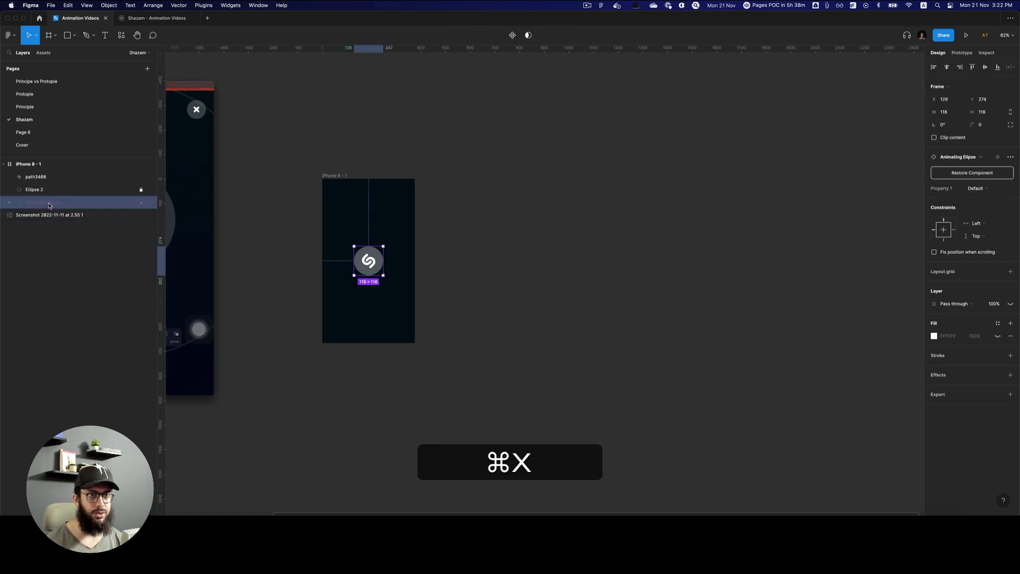
pyautogui.press('super+x')
# - Replay the prototype to confirm only the logo remains, then return to the design file
pyautogui.press('super+3')
pyautogui.press('super+r')
pyautogui.press('r')
pyautogui.press('super+2')
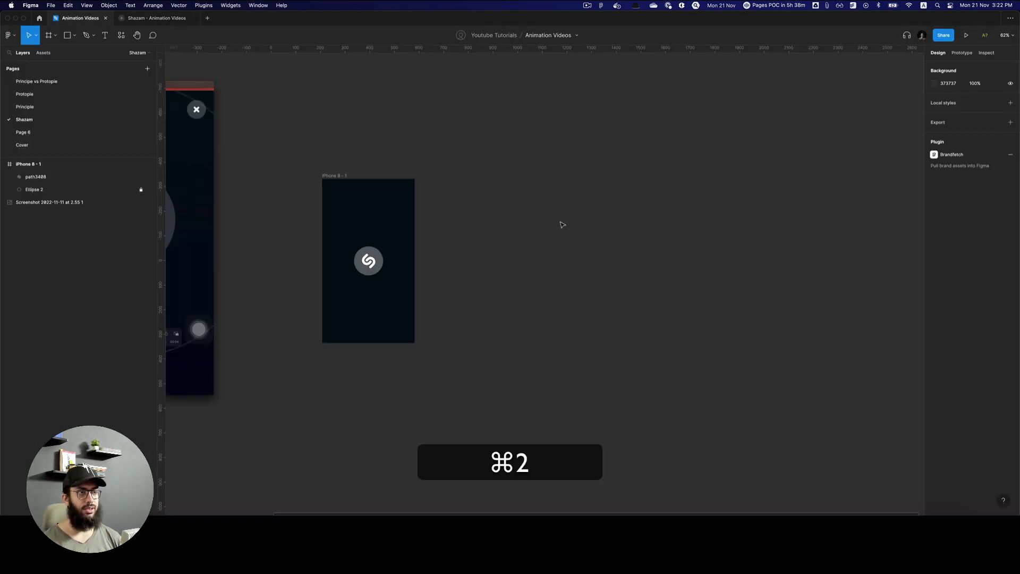
pyautogui.press('super+3')
pyautogui.press('super+r')
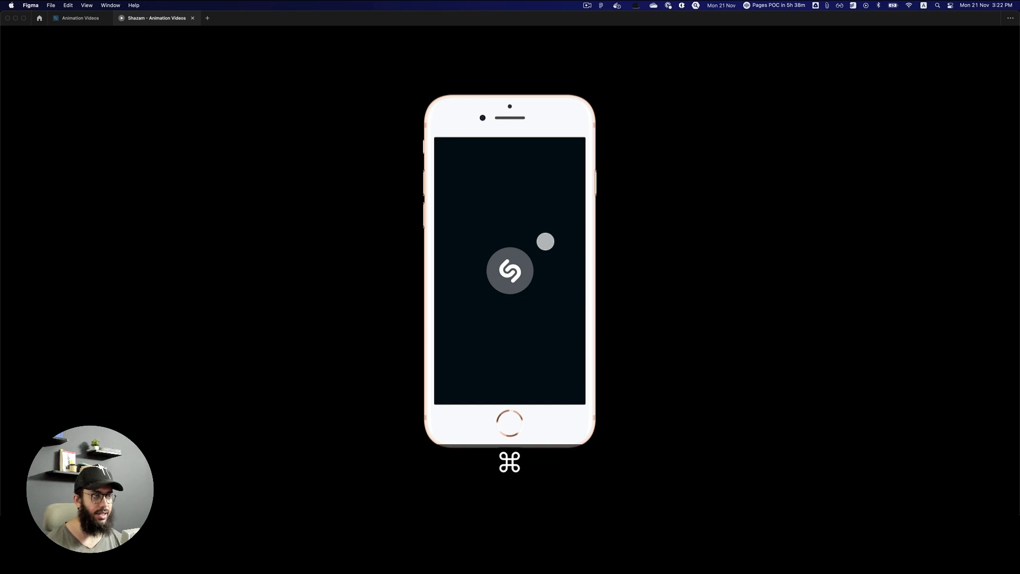
pyautogui.press('super+2')
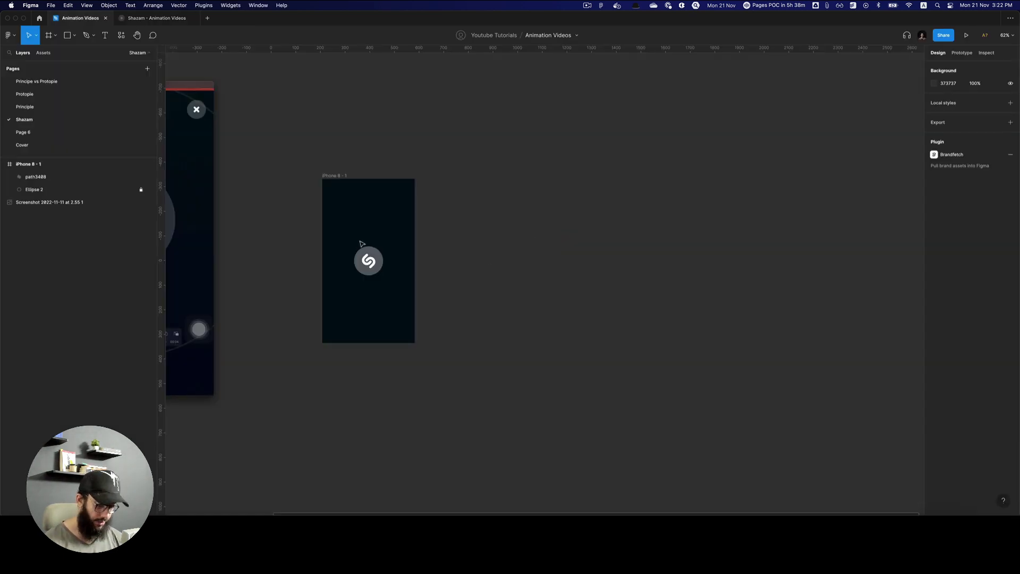
# - Draw a 444×444 circle, paste it into iPhone 8 - 1, centre it and send it behind the logo
pyautogui.press('o')
pyautogui.moveTo(314, 209); pyautogui.dragTo(423, 318)
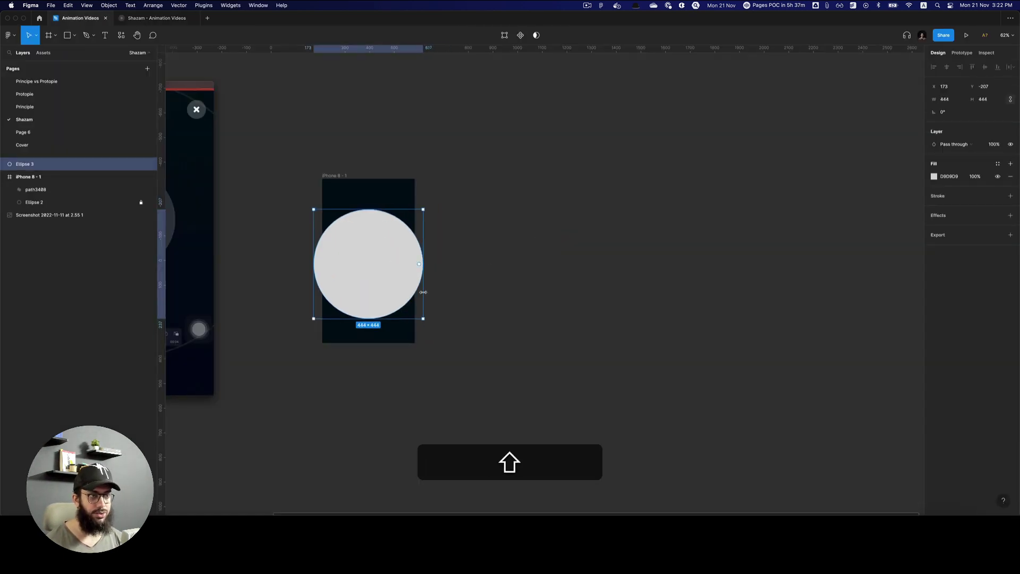
pyautogui.hotkey('alt', 'v')
pyautogui.press('super+x')
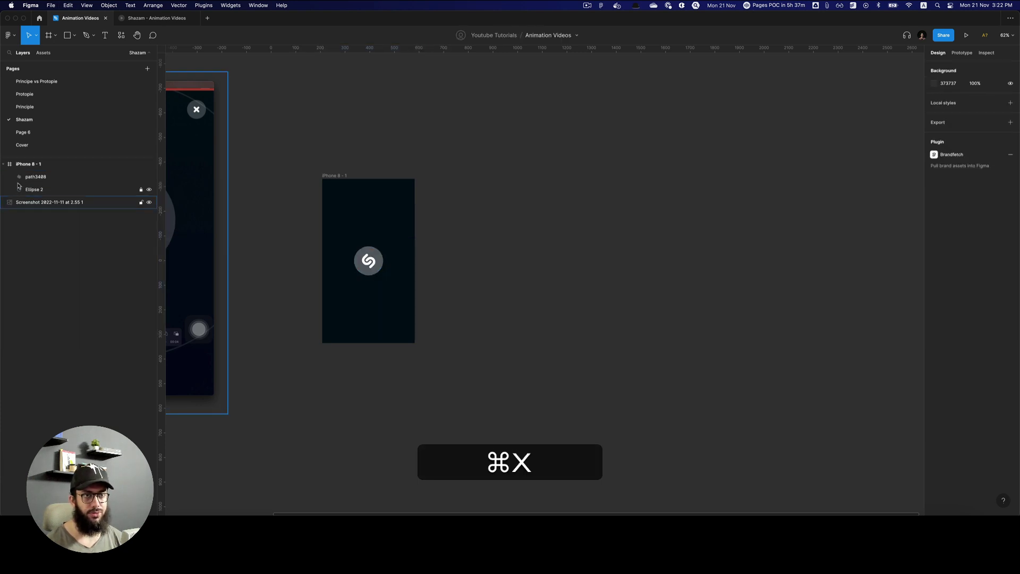
pyautogui.click(30, 164)
pyautogui.press('super+v')
pyautogui.hotkey('alt', 'v')
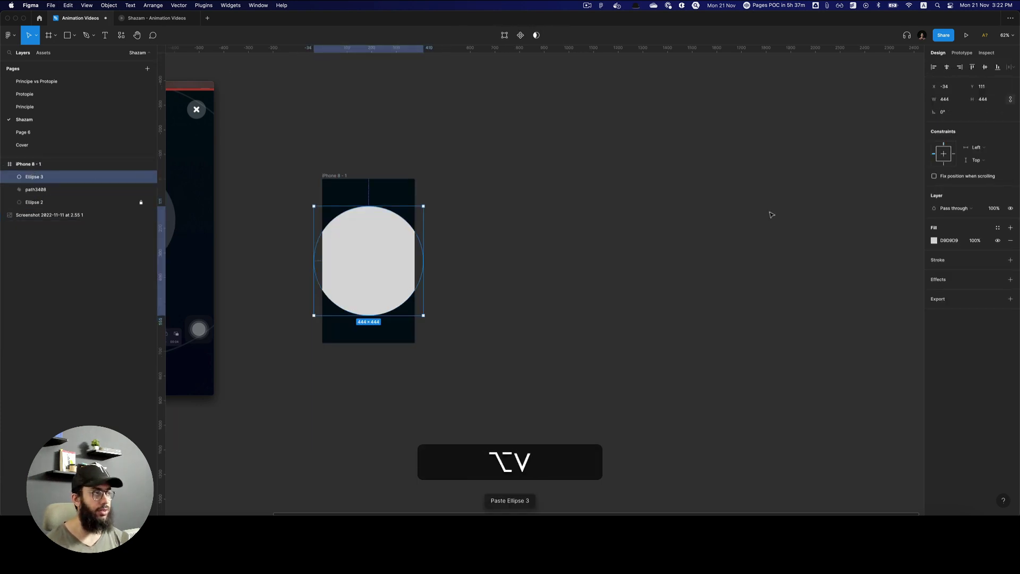
pyautogui.press('super+bracketleft')
pyautogui.press('super+bracketleft')
pyautogui.press('1')
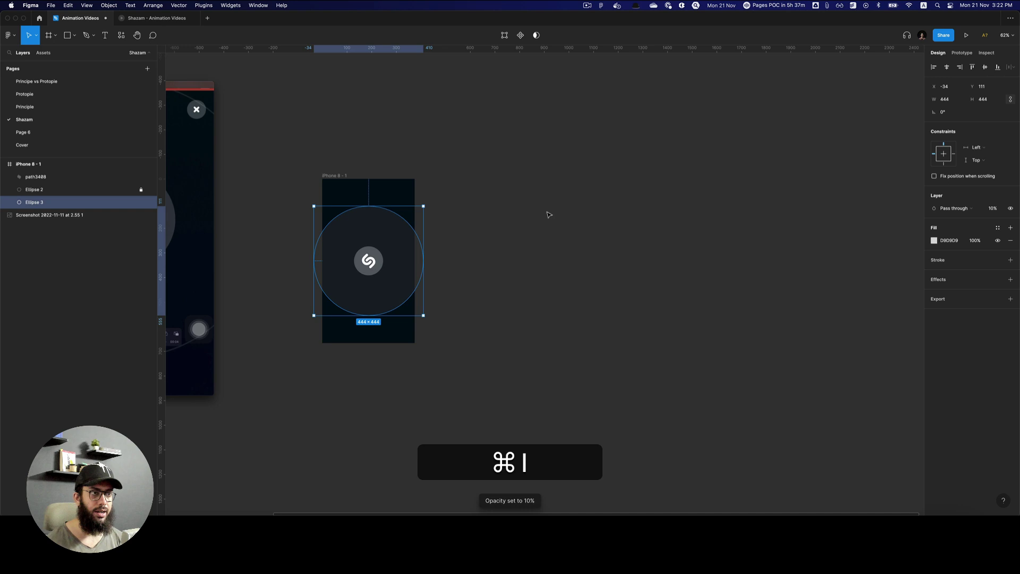
# - Set the circle to 10% opacity, wrap it in a frame named 'Animating Elipsis' and make it a component
pyautogui.press('z')
pyautogui.click(338, 224)
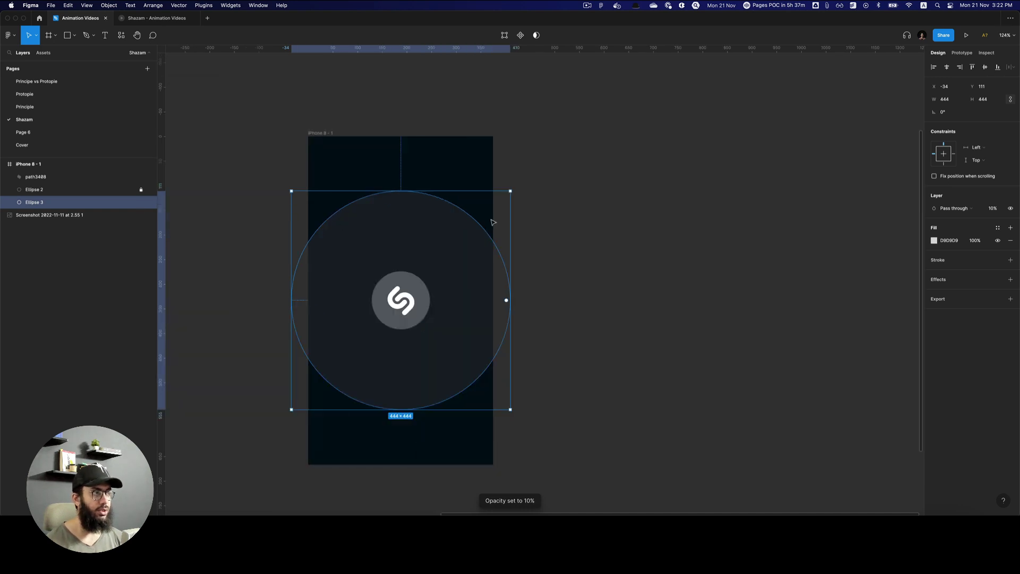
pyautogui.press('alt+super')
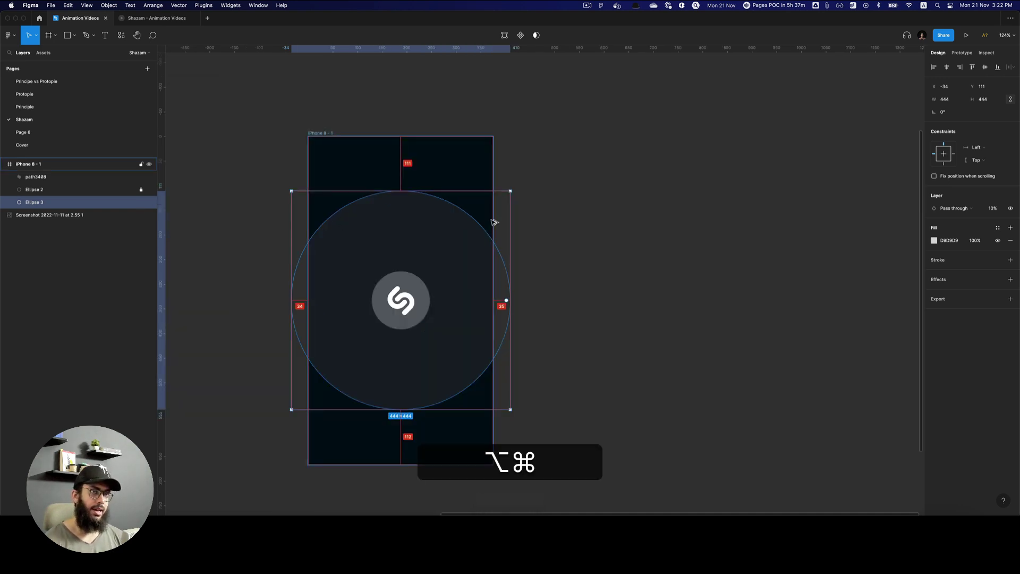
pyautogui.press('alt+super+g')
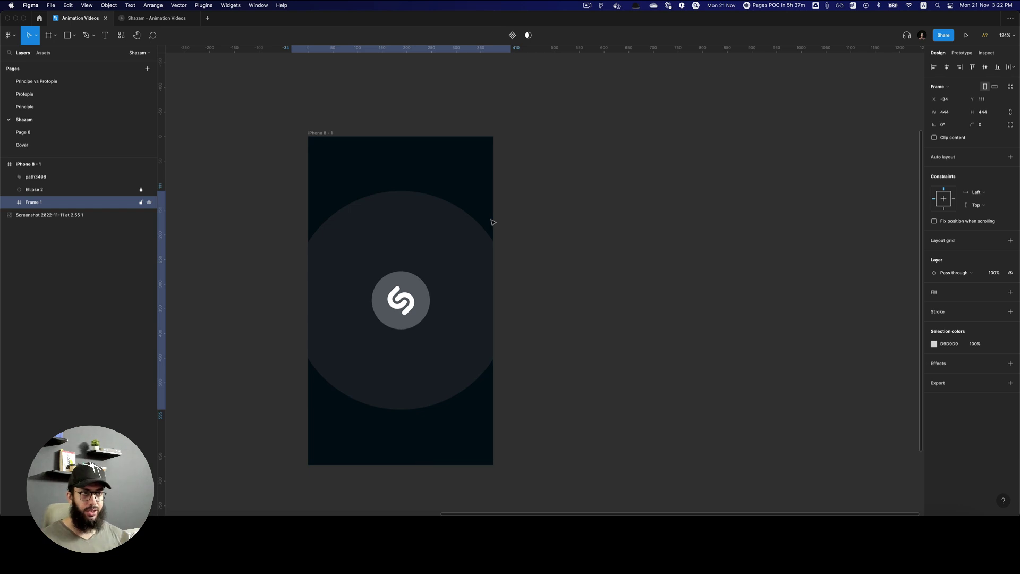
pyautogui.press('super+r')
pyautogui.write('Animating E')
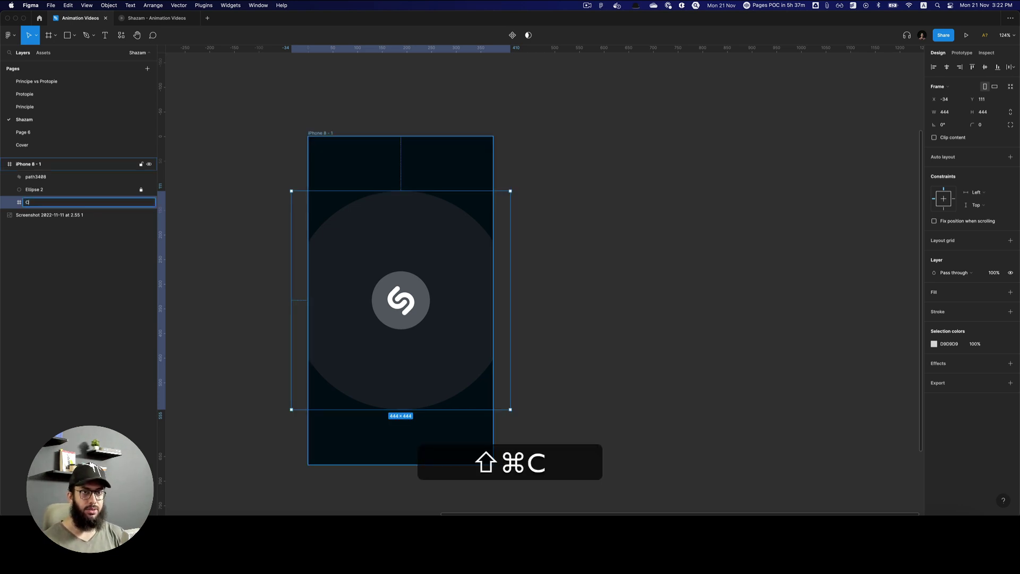
pyautogui.write('lipsis')
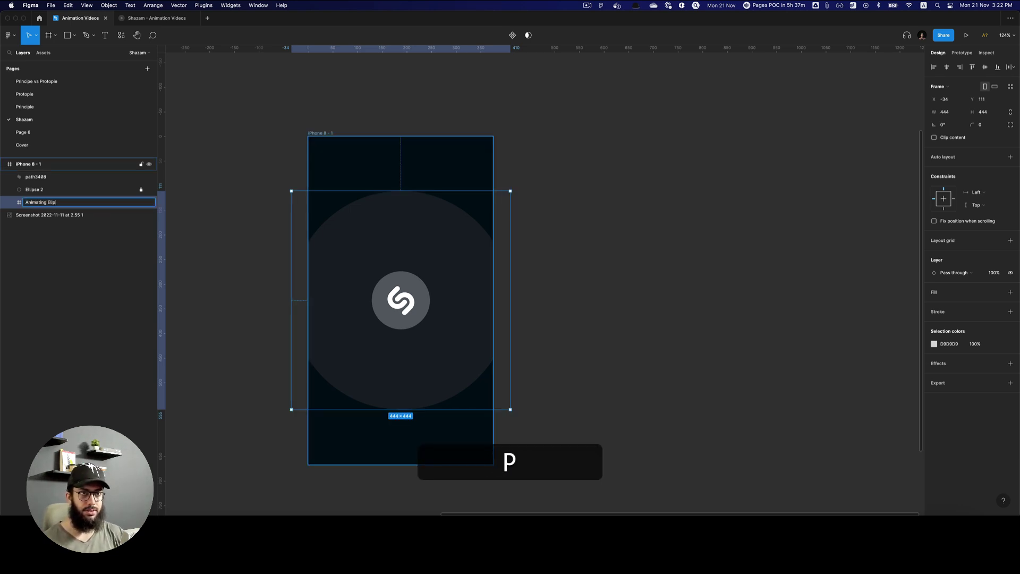
pyautogui.press('Return')
pyautogui.press('alt+super+k')
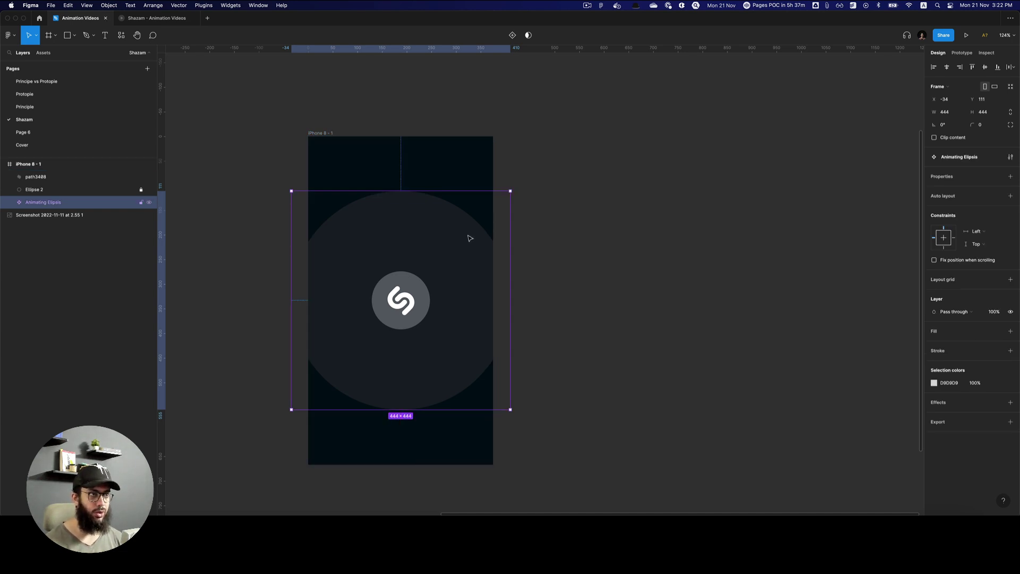
# - Move the component outside the phone and paste an instance into iPhone 8 - 1, sent backward
pyautogui.moveTo(470, 239); pyautogui.dragTo(830, 139)
pyautogui.press('super+c')
pyautogui.click(322, 133)
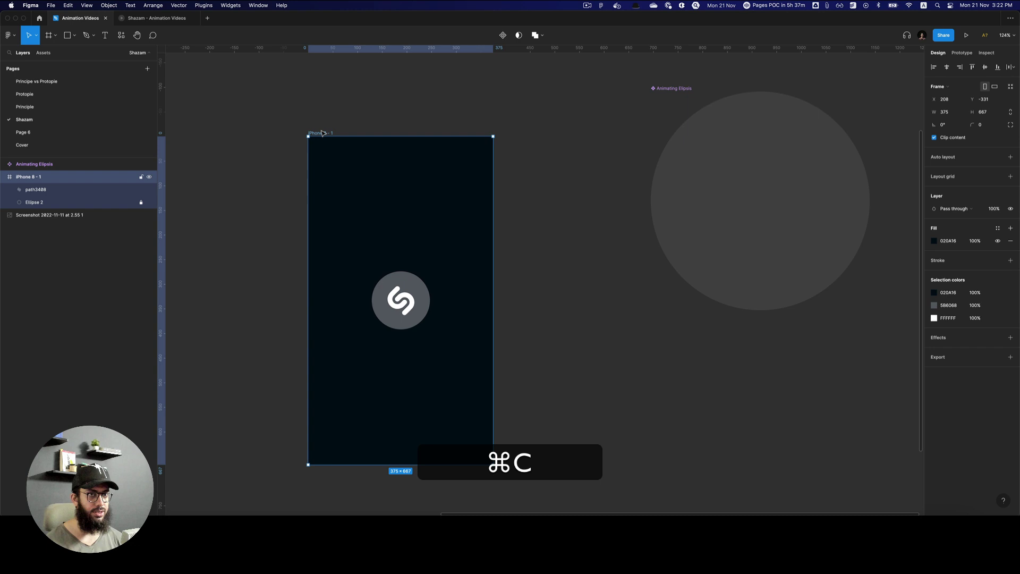
pyautogui.press('alt+super+v')
pyautogui.press('super+bracketleft')
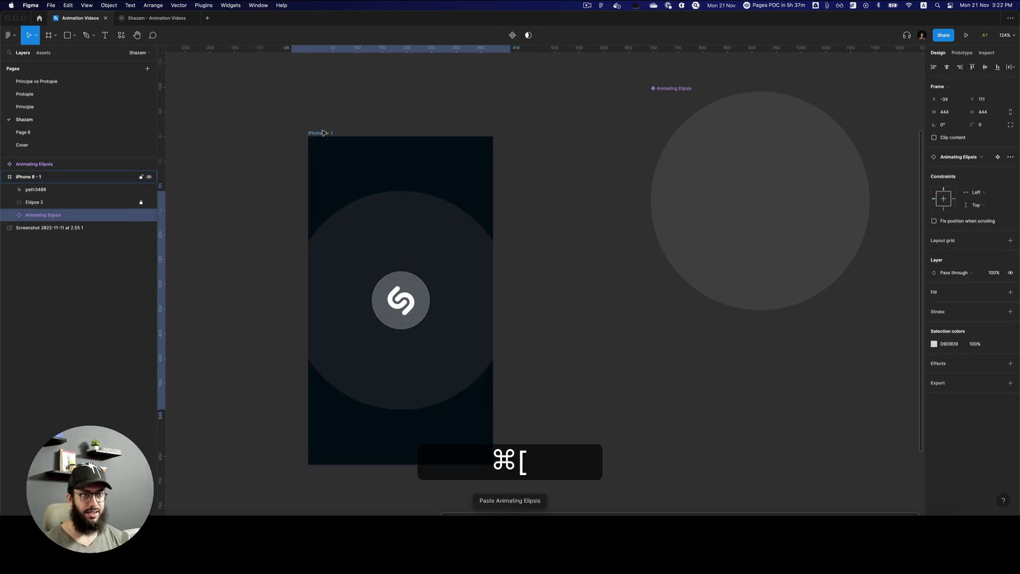
# - Add a variant property named 'State' to the Animating Elipsis main component
pyautogui.moveTo(514, 274); pyautogui.dragTo(445, 296)
pyautogui.click(592, 182)
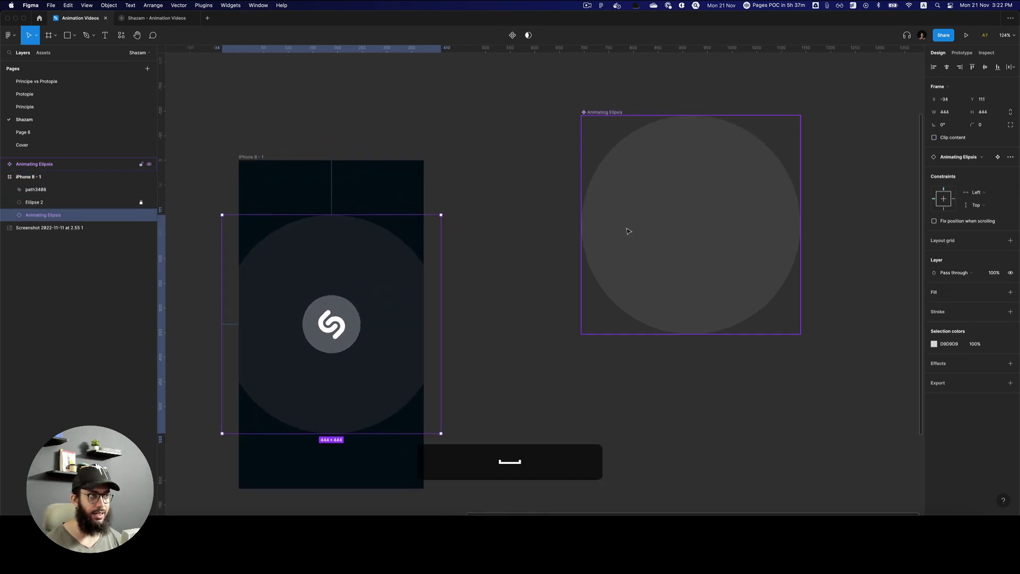
pyautogui.hotkey('alt', 'z')
pyautogui.keyDown('alt'); pyautogui.click(582, 154); pyautogui.keyUp('alt')
pyautogui.hscroll(4, 582, 153)
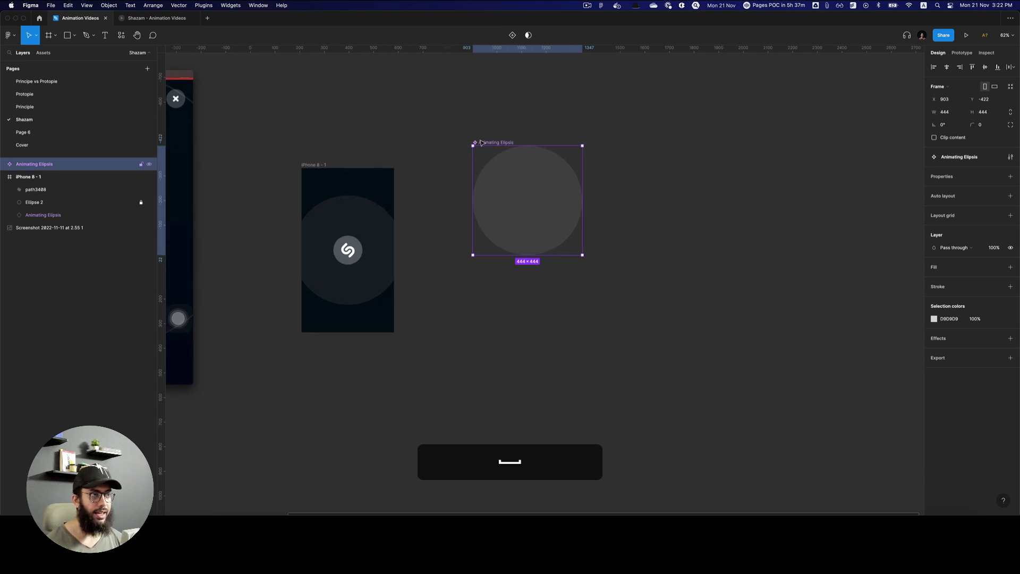
pyautogui.click(1011, 158)
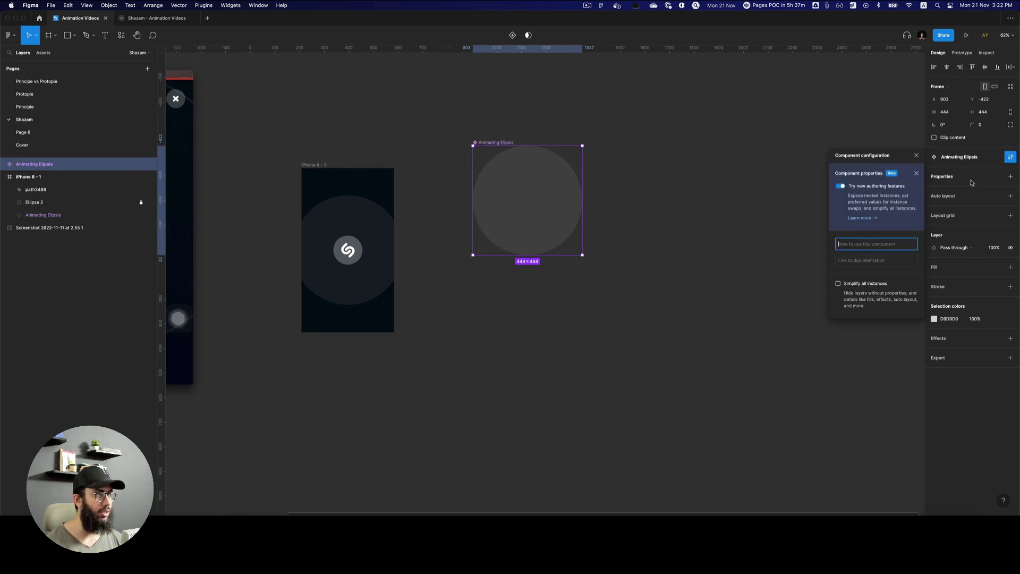
pyautogui.click(1011, 176)
pyautogui.click(976, 202)
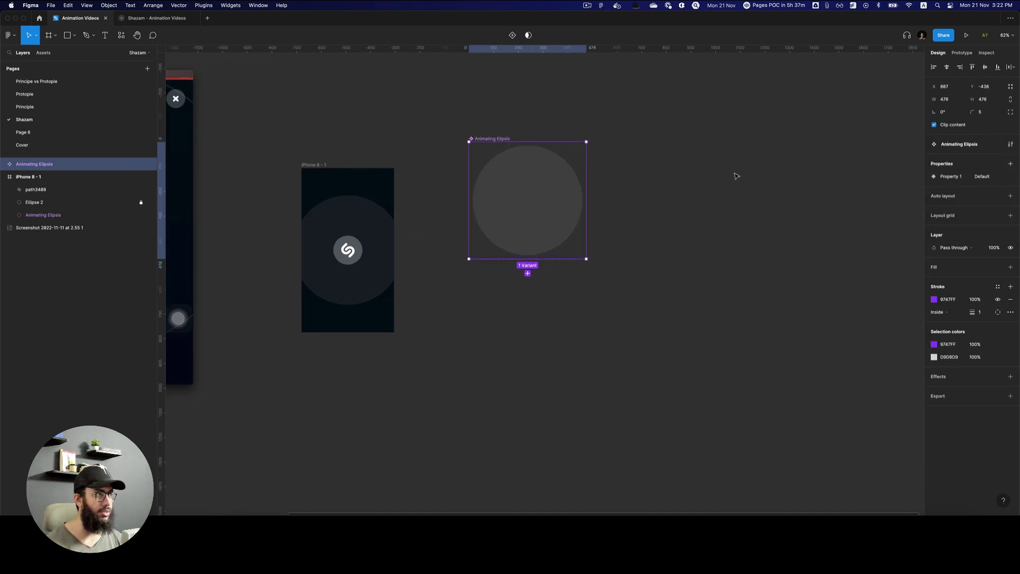
pyautogui.doubleClick(936, 177)
pyautogui.write('State')
pyautogui.press('Return')
# - Give the variant set auto layout with 100 spacing and duplicate Default into State2
pyautogui.press('z')
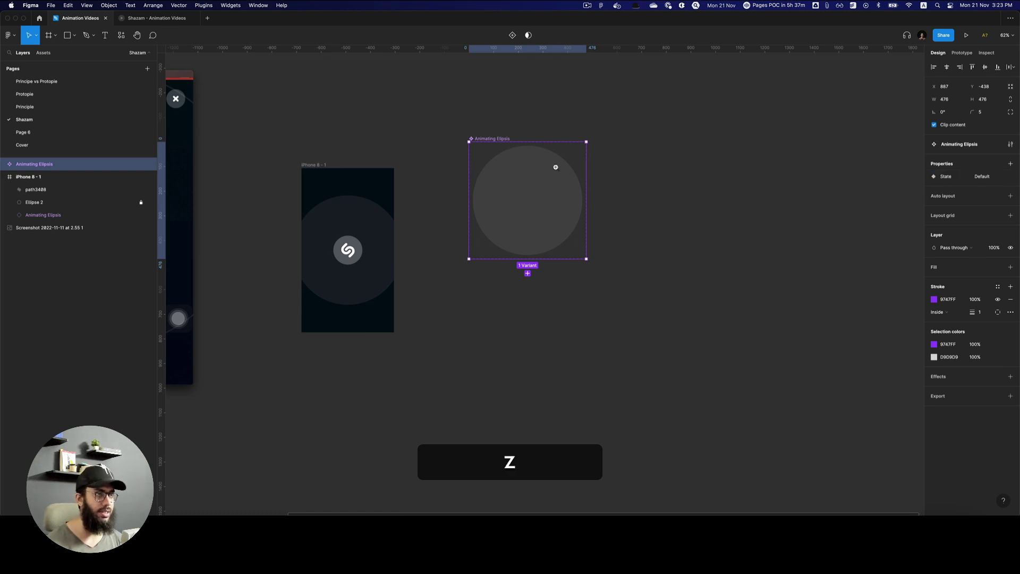
pyautogui.click(553, 167)
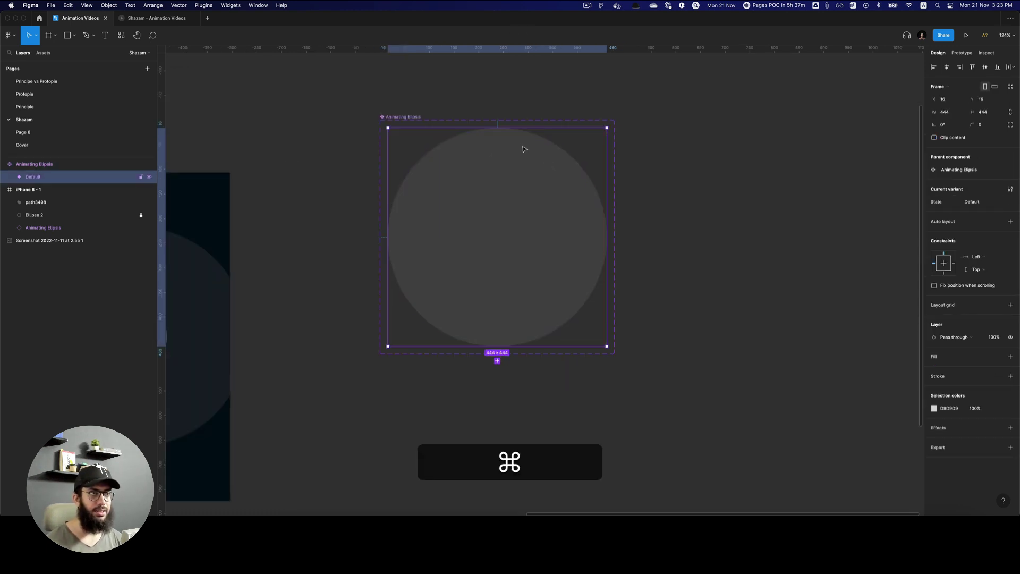
pyautogui.keyDown('super'); pyautogui.click(420, 118); pyautogui.keyUp('super')
pyautogui.hotkey('shift', 'a')
pyautogui.click(492, 176)
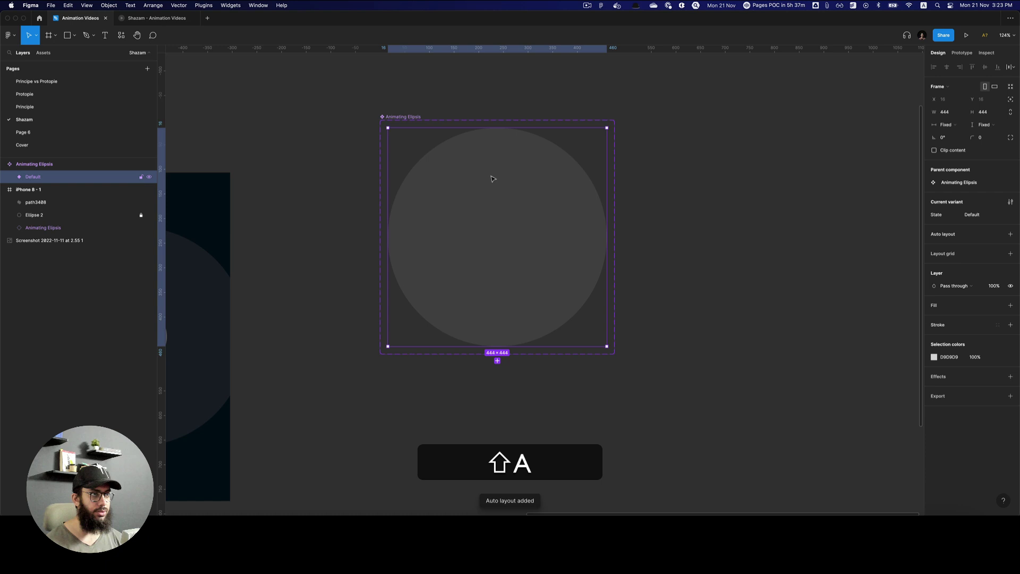
pyautogui.keyDown('super'); pyautogui.click(396, 118); pyautogui.keyUp('super')
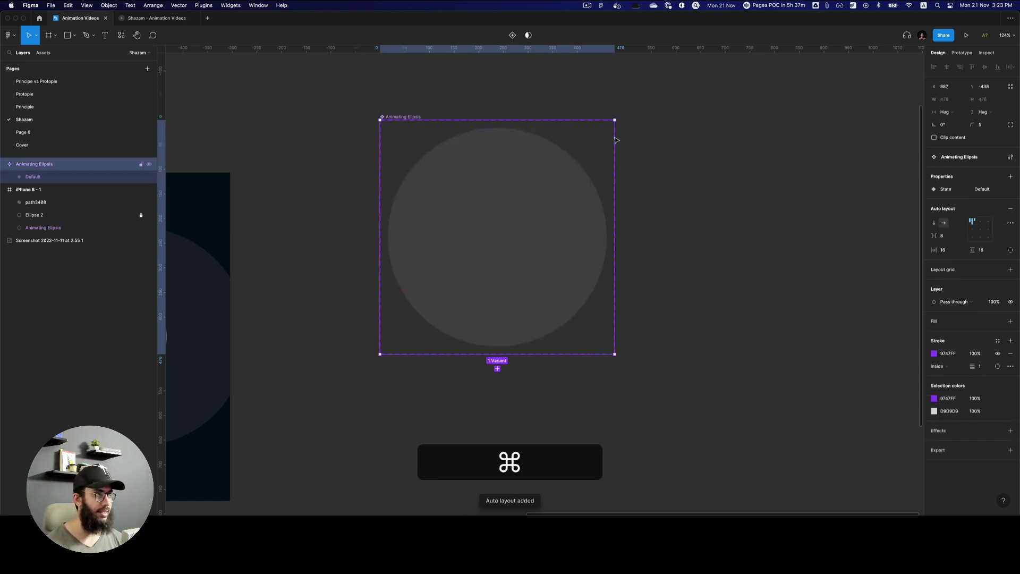
pyautogui.click(945, 236)
pyautogui.write('100')
pyautogui.press('Return')
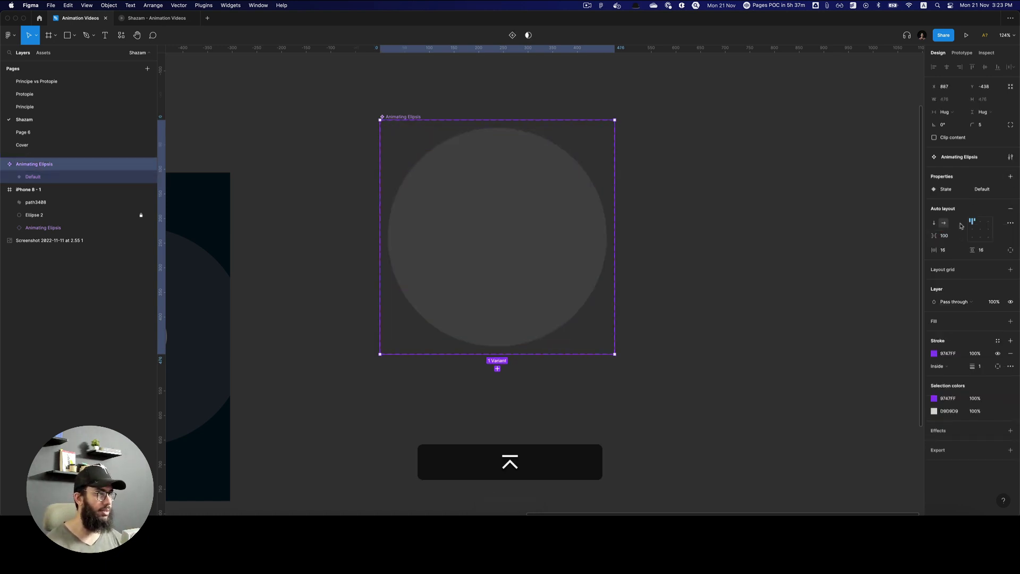
pyautogui.click(596, 267)
pyautogui.press('super+d')
pyautogui.press('super+d')
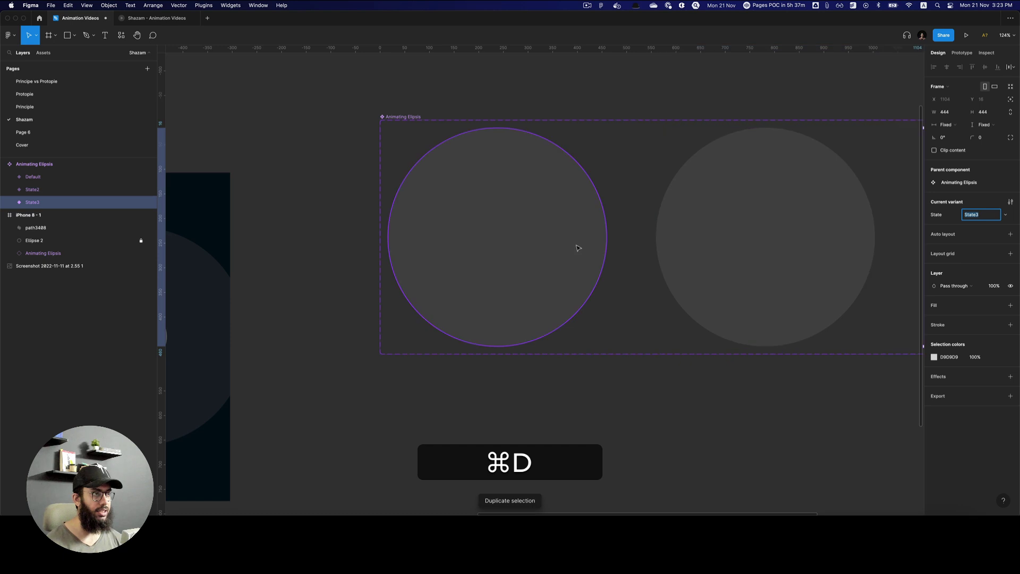
# - Bring all three variants into view and paste the copied circle into the Default variant
pyautogui.click(592, 106)
pyautogui.keyDown('alt'); pyautogui.click(586, 101); pyautogui.keyUp('alt')
pyautogui.moveTo(585, 100); pyautogui.dragTo(449, 205)
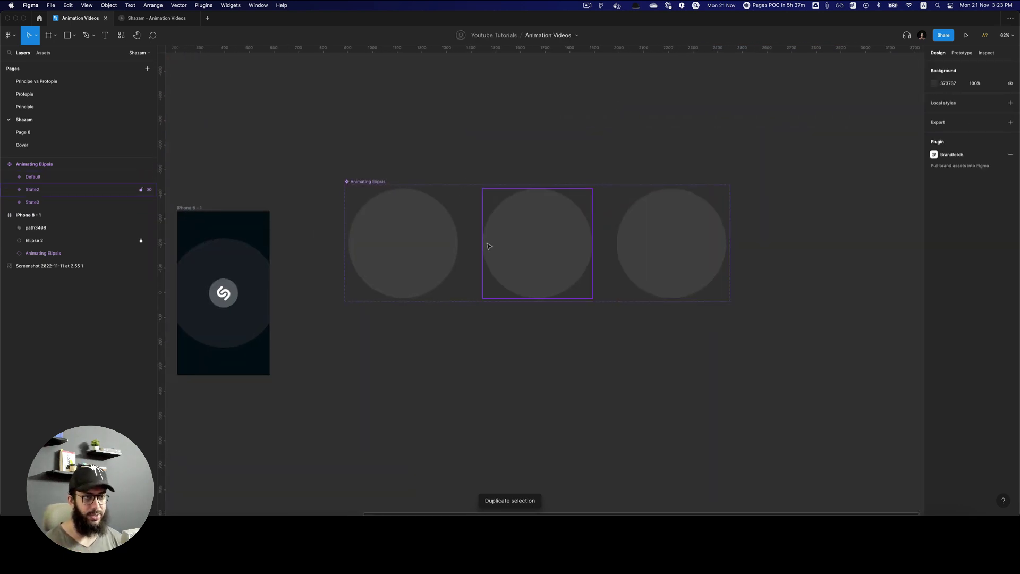
pyautogui.click(403, 245)
pyautogui.hotkey('shift', 'e')
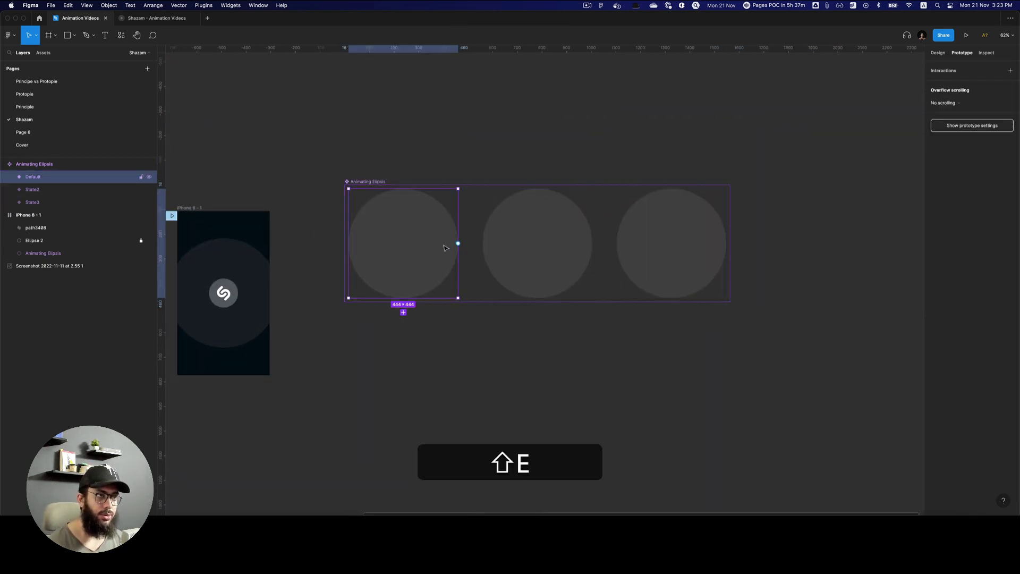
pyautogui.press('alt+shift+super+v')
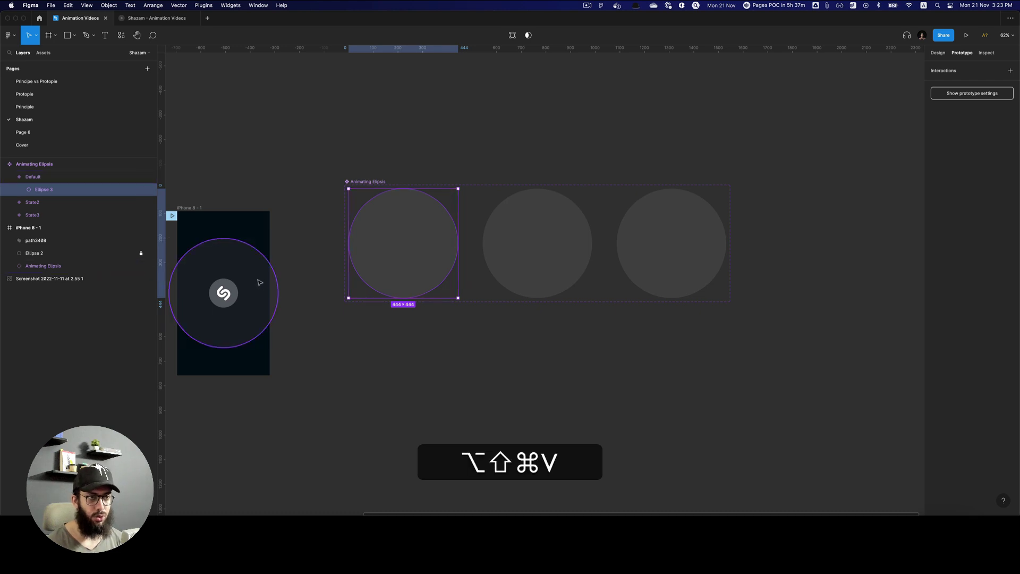
pyautogui.press('super+v')
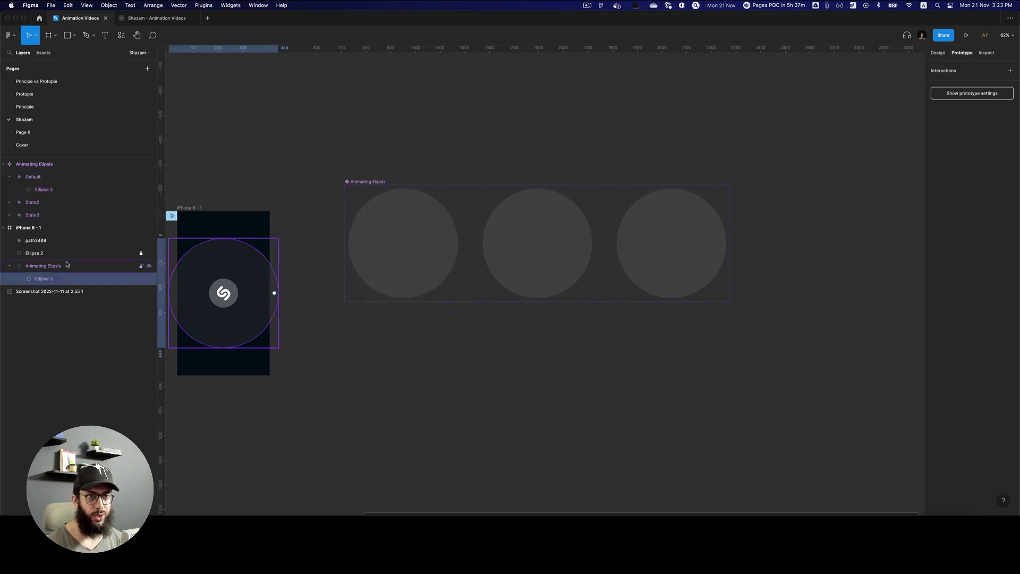
# - Shrink Default's circle to 114×114 around its centre, matching the logo's backing circle
pyautogui.keyDown('super'); pyautogui.click(231, 288); pyautogui.keyUp('super')
pyautogui.hotkey('shift', 'e')
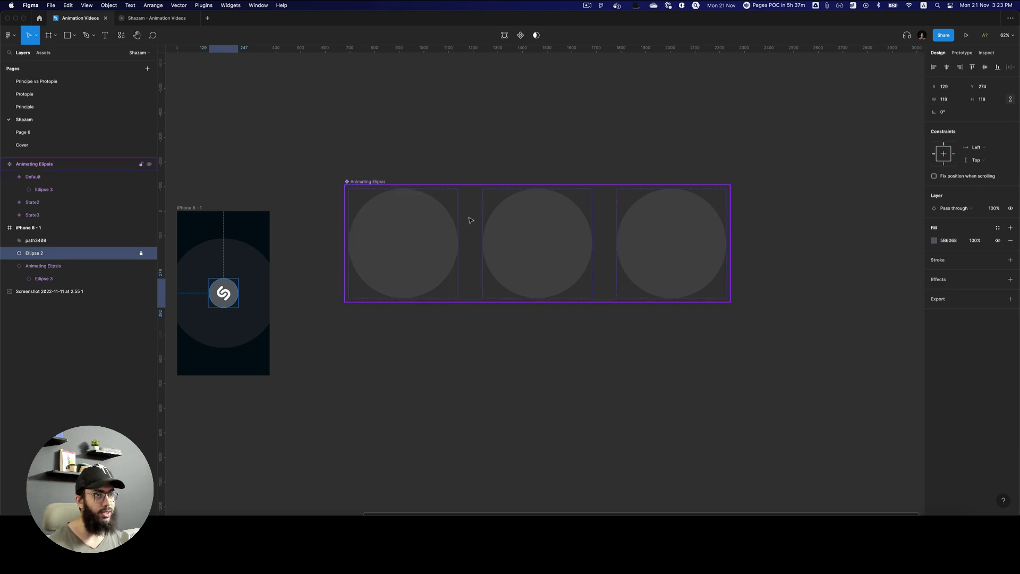
pyautogui.keyDown('super'); pyautogui.click(428, 227); pyautogui.keyUp('super')
pyautogui.click(426, 225)
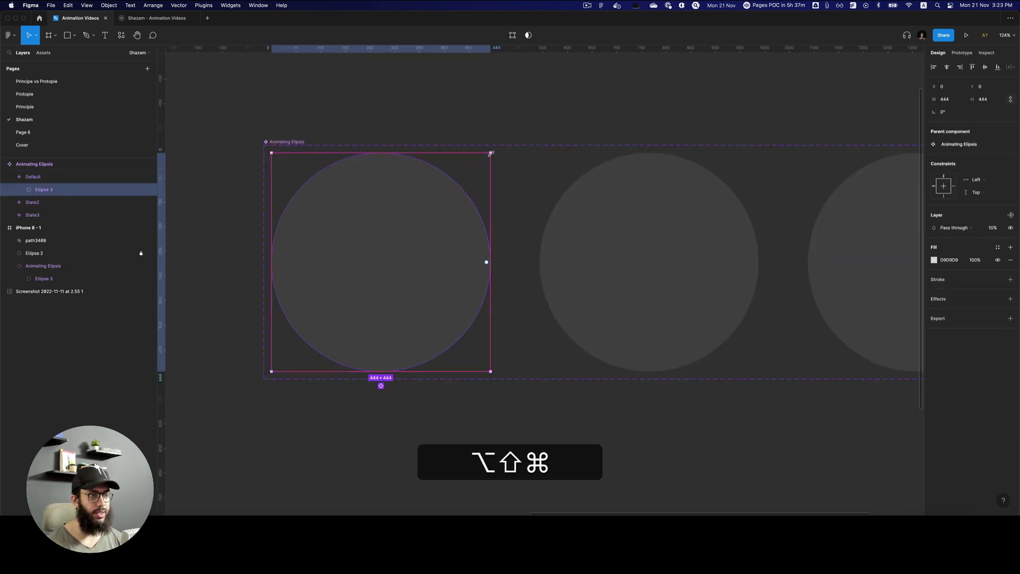
pyautogui.moveTo(490, 154); pyautogui.dragTo(403, 236)
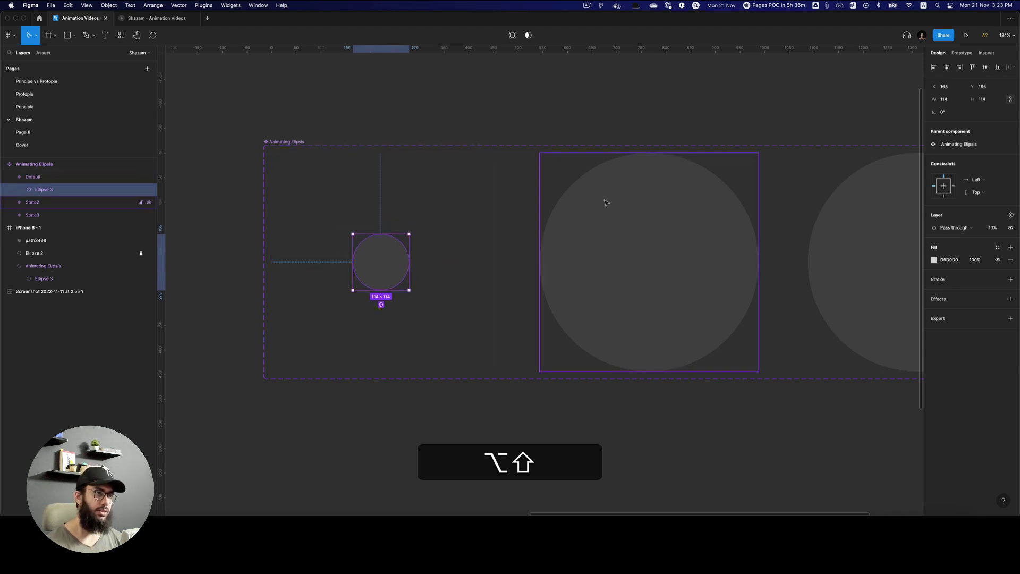
pyautogui.click(416, 264)
pyautogui.hotkey('shift', 'e')
# - Connect Default to State2 with an After delay trigger and a 1000ms animation
pyautogui.moveTo(489, 262); pyautogui.dragTo(562, 257)
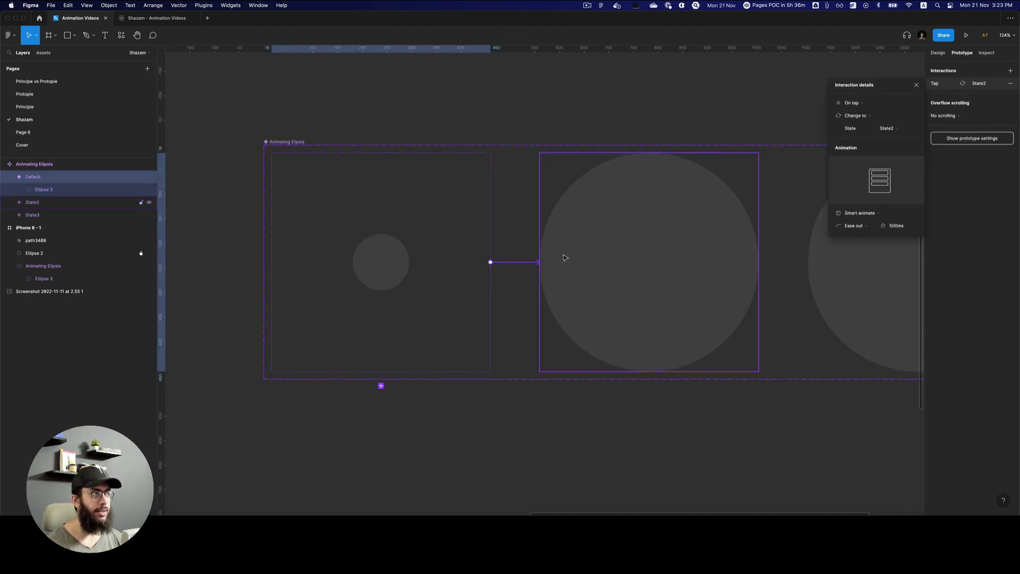
pyautogui.click(872, 107)
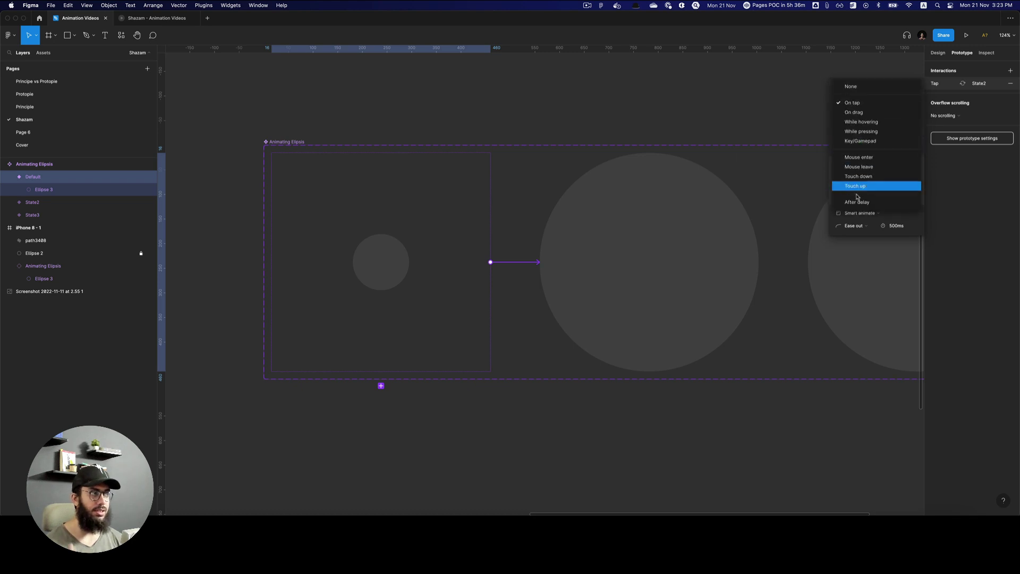
pyautogui.click(872, 186)
pyautogui.click(902, 102)
pyautogui.write('0')
pyautogui.press('Return')
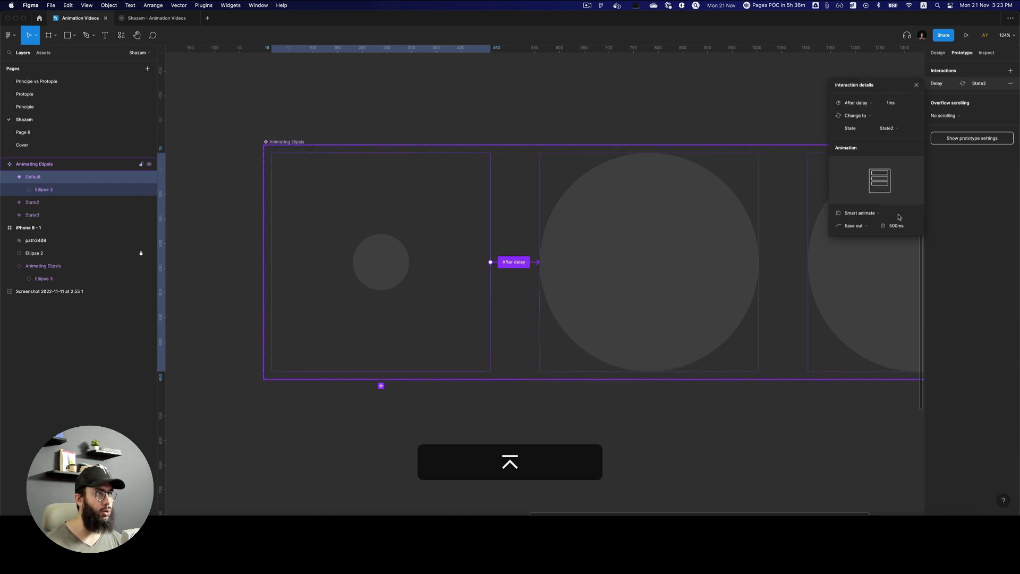
pyautogui.click(897, 226)
pyautogui.write('1000')
pyautogui.press('Return')
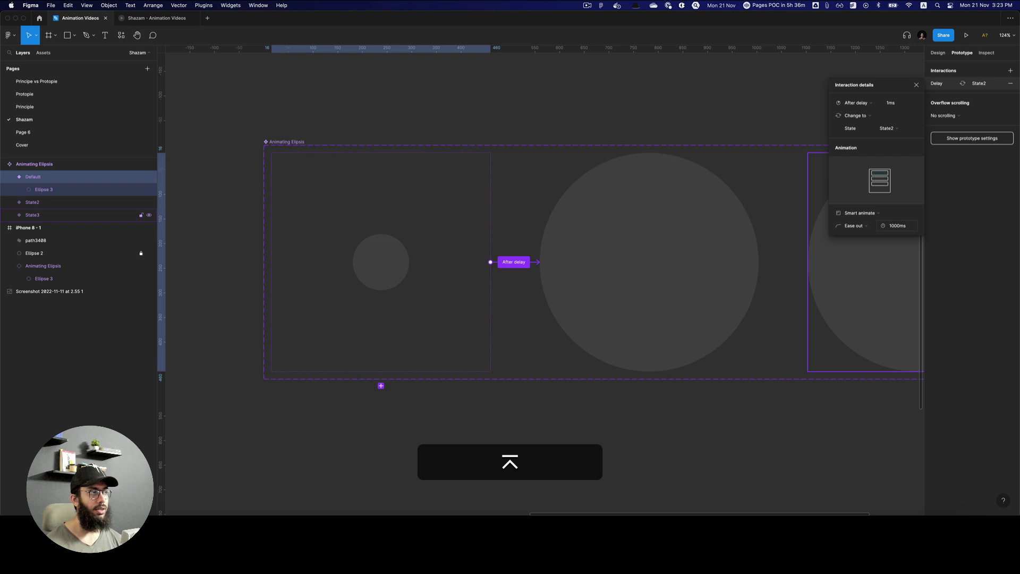
pyautogui.click(763, 221)
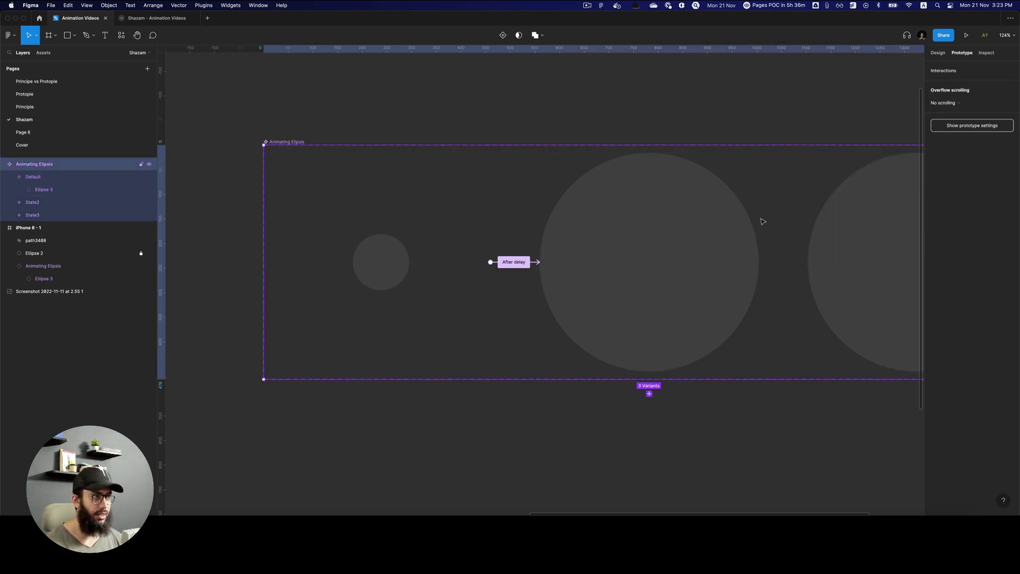
# - Change the Default-to-State2 animation duration to 500ms and preview the prototype
pyautogui.click(664, 232)
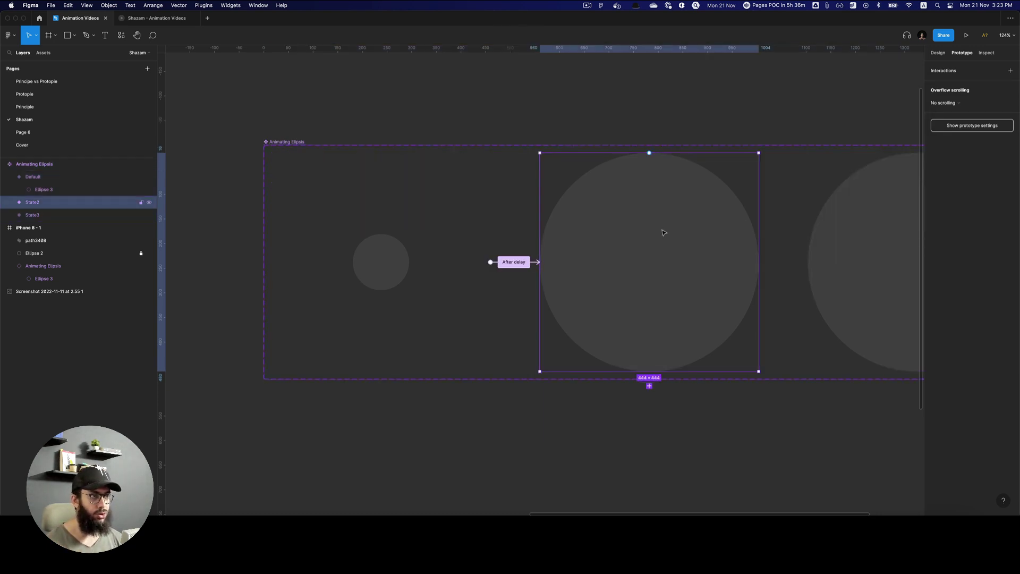
pyautogui.click(505, 263)
pyautogui.click(895, 229)
pyautogui.write('500')
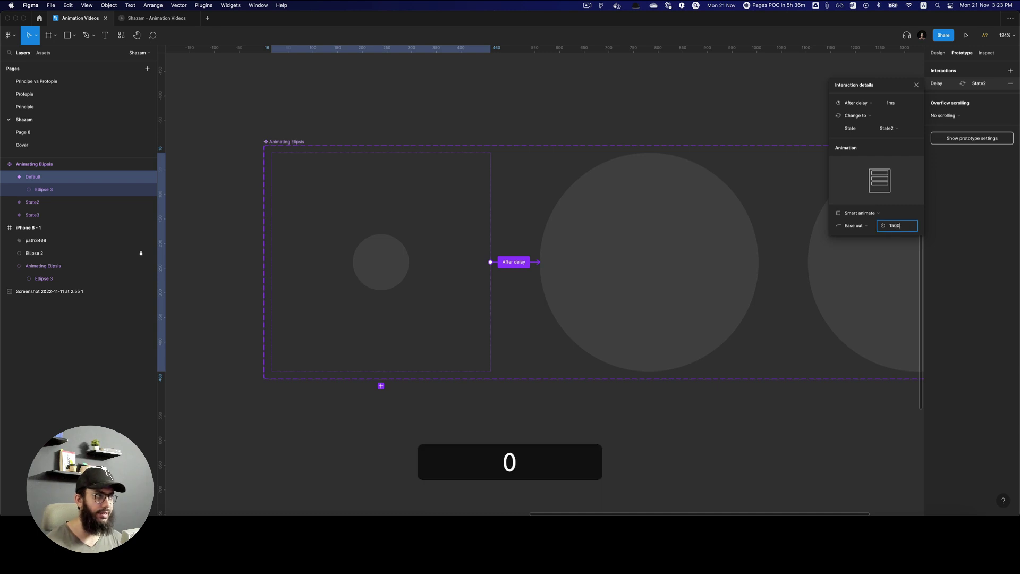
pyautogui.press('Return')
pyautogui.click(679, 240)
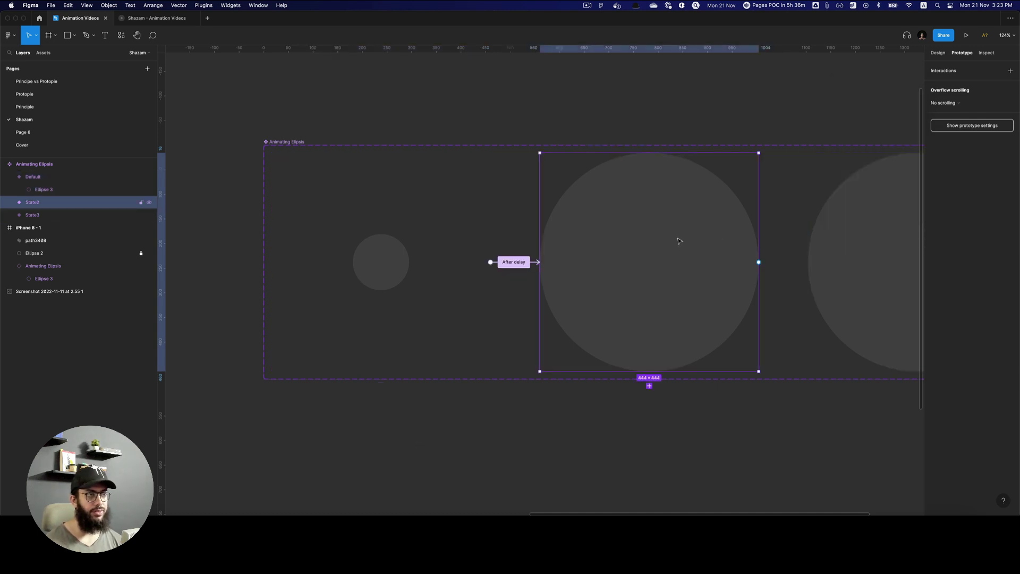
pyautogui.press('super+r')
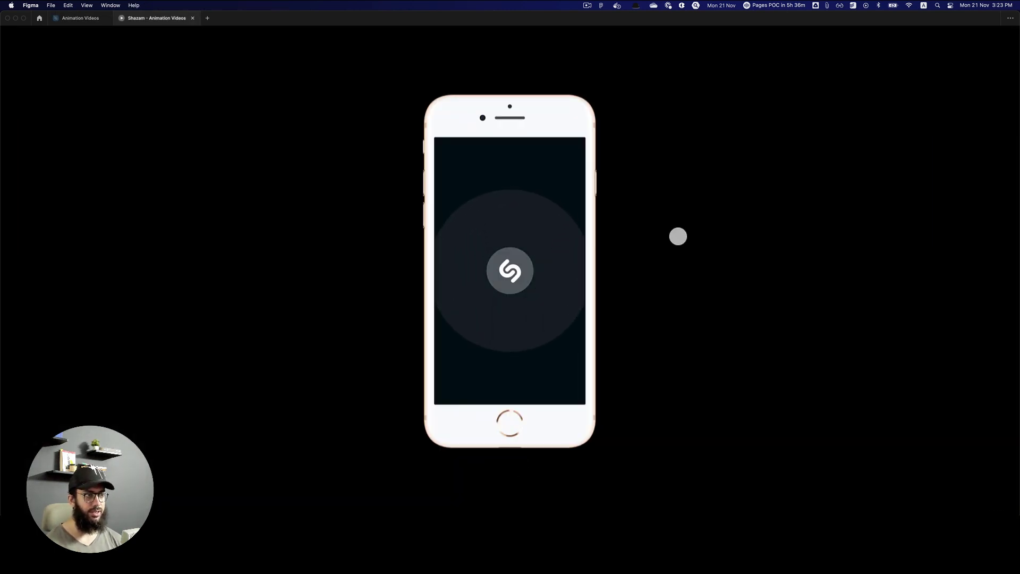
pyautogui.press('super+2')
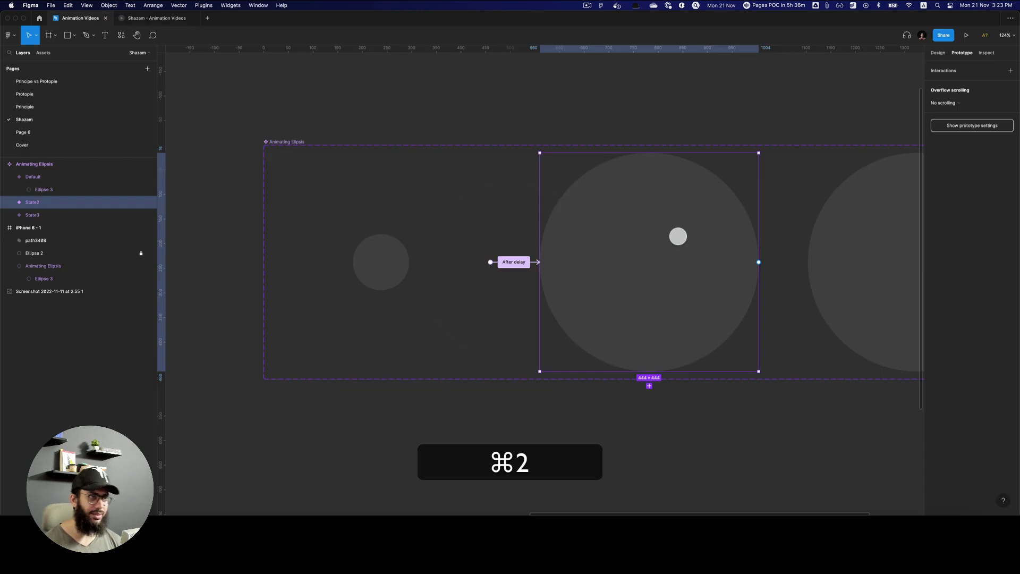
# - Edit the After delay interaction's duration again and restart the prototype preview
pyautogui.click(514, 261)
pyautogui.click(895, 226)
pyautogui.write('1')
pyautogui.press('Return')
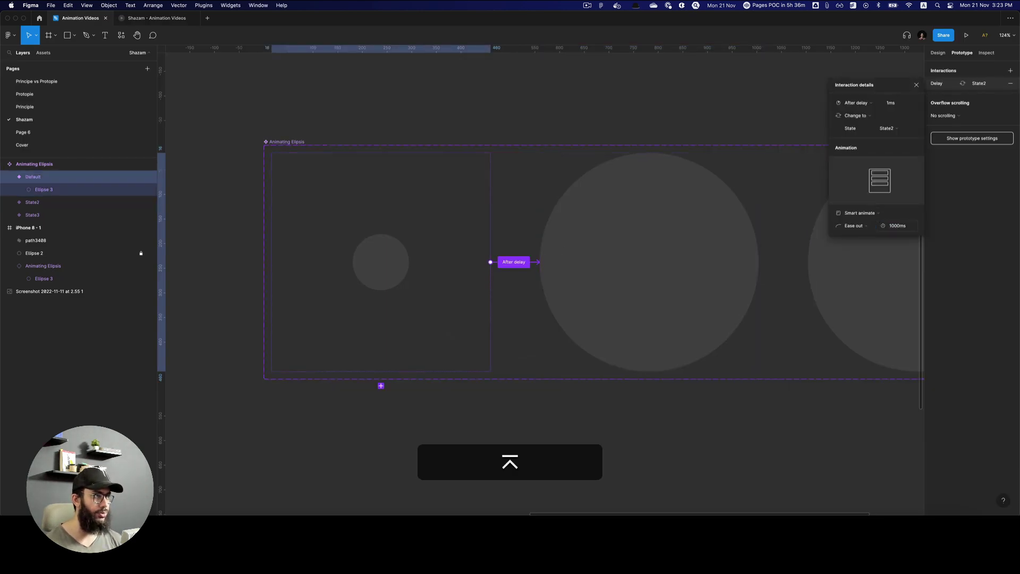
pyautogui.press('super+3')
pyautogui.press('super+r')
# - Replay the prototype animation, then switch back to the editor with ⌘2
pyautogui.press('r')
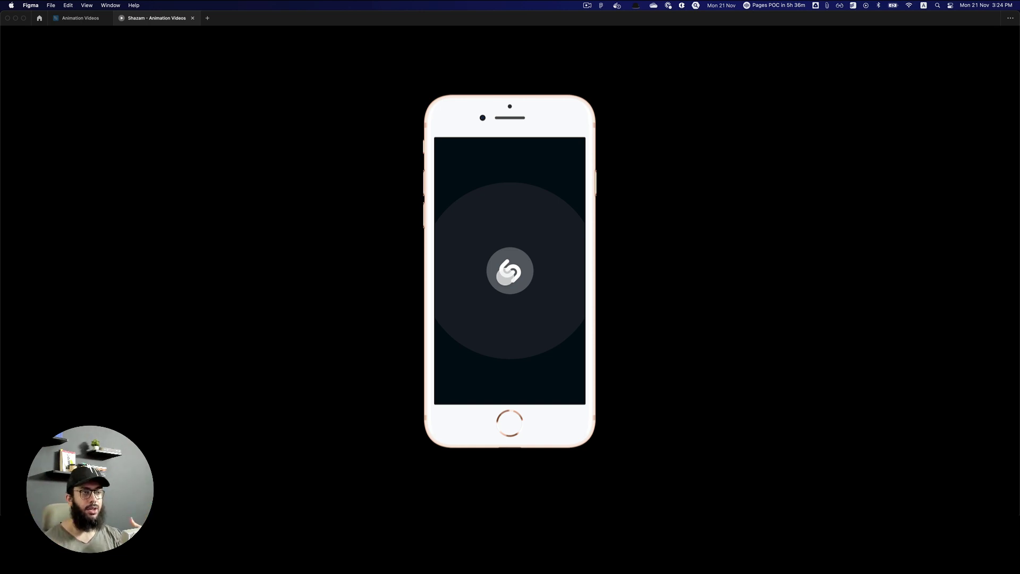
pyautogui.press('super+2')
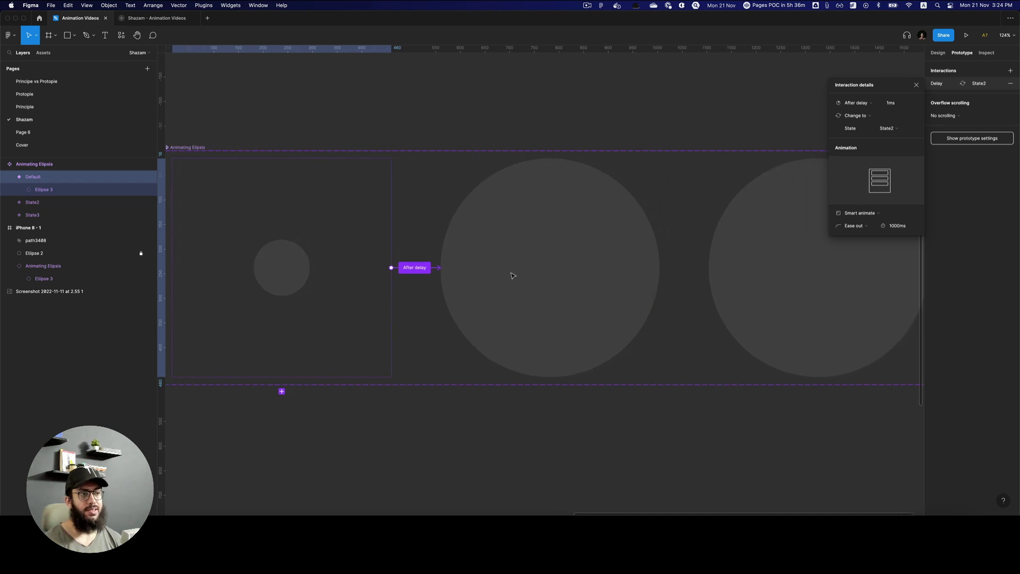
# - Review the Default-to-State2 interaction details and select the State2 variant
pyautogui.click(512, 275)
pyautogui.press('Escape')
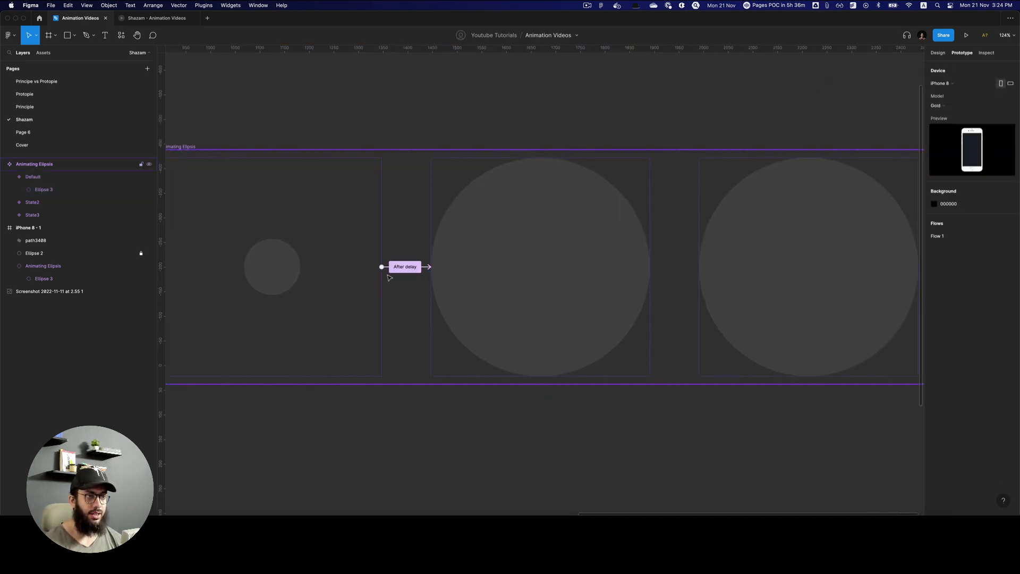
pyautogui.click(404, 270)
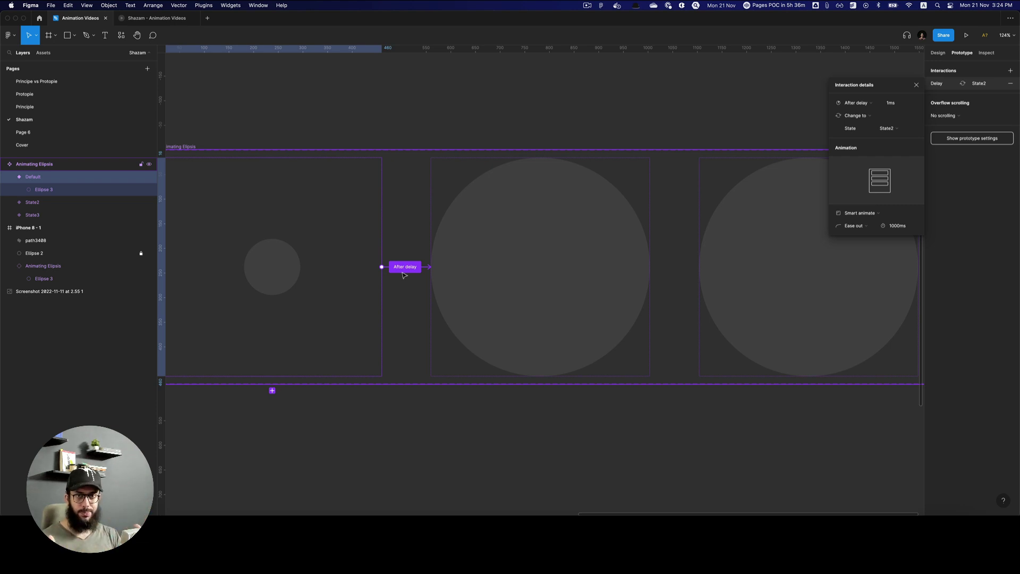
pyautogui.click(531, 262)
pyautogui.hscroll(2, 530, 261)
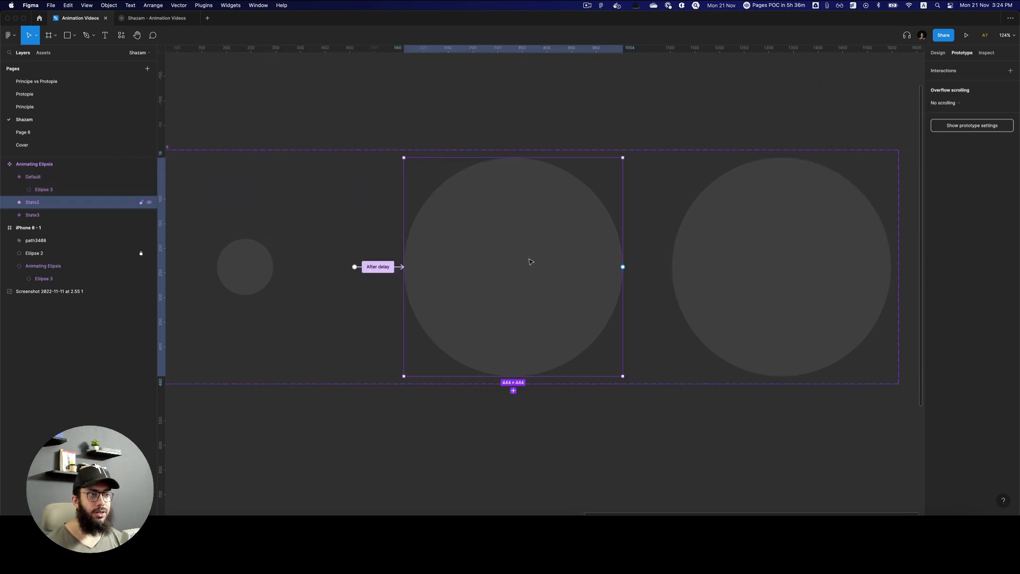
pyautogui.press('shift')
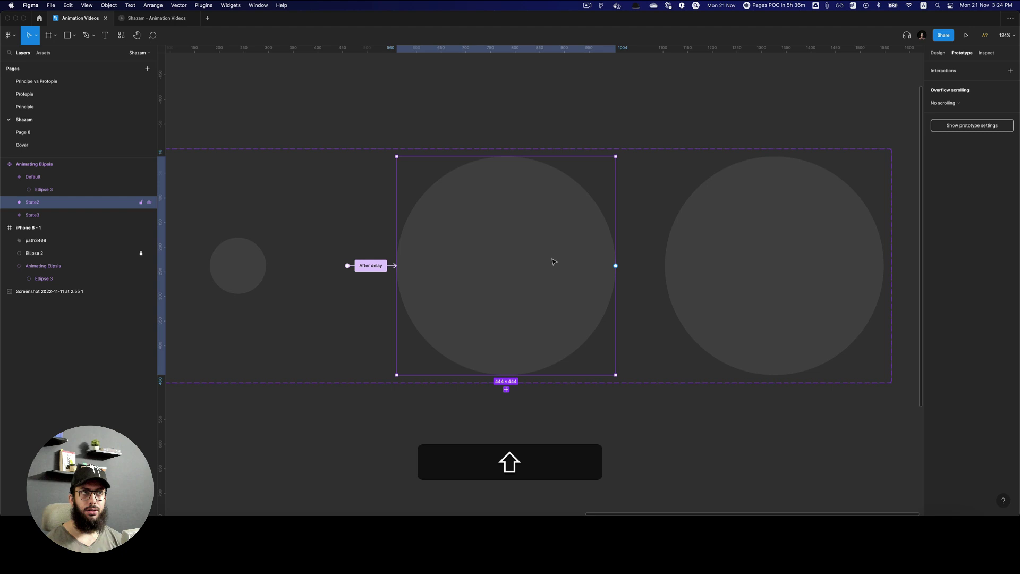
# - Link State2 to State3 with an After delay 1500ms trigger and 500ms animation
pyautogui.moveTo(616, 266); pyautogui.dragTo(703, 266)
pyautogui.click(861, 101)
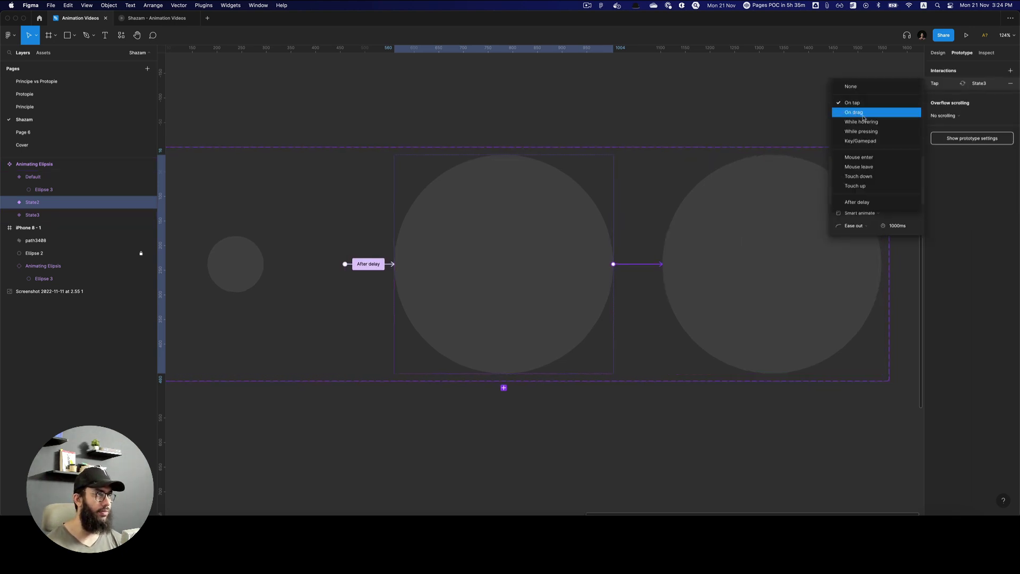
pyautogui.click(861, 202)
pyautogui.click(902, 103)
pyautogui.write('1500')
pyautogui.press('Return')
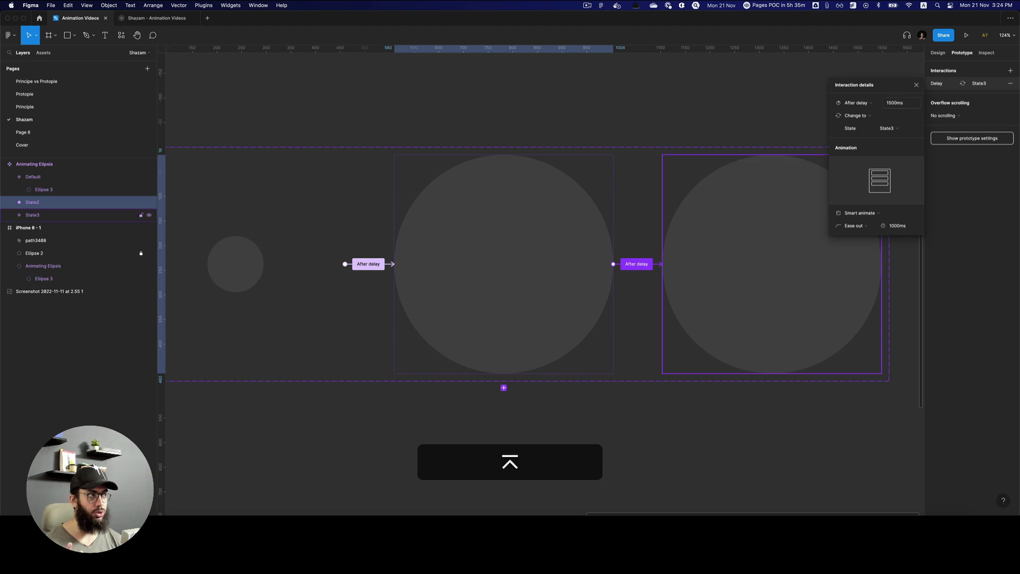
pyautogui.click(901, 225)
pyautogui.write('500')
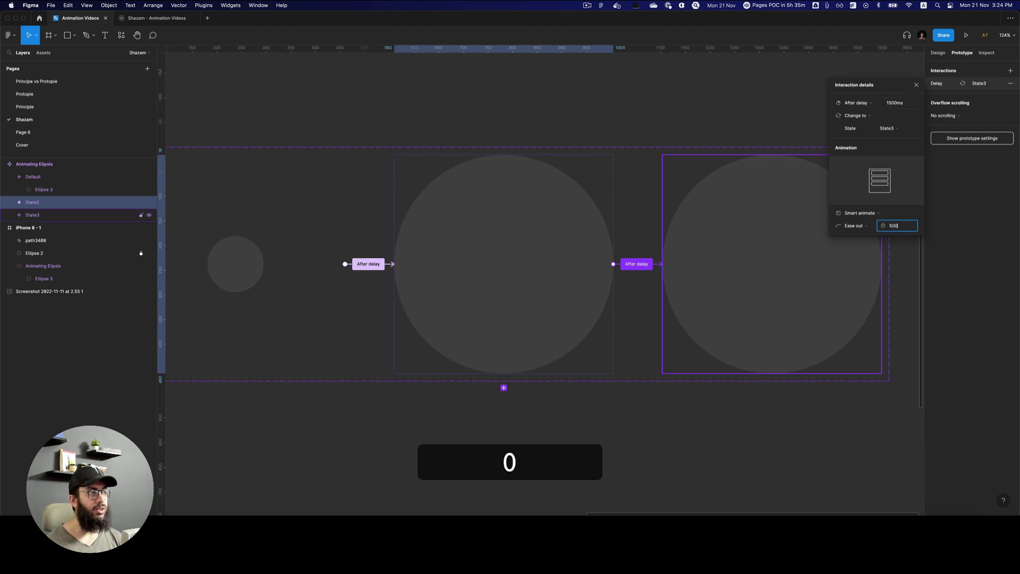
pyautogui.press('Return')
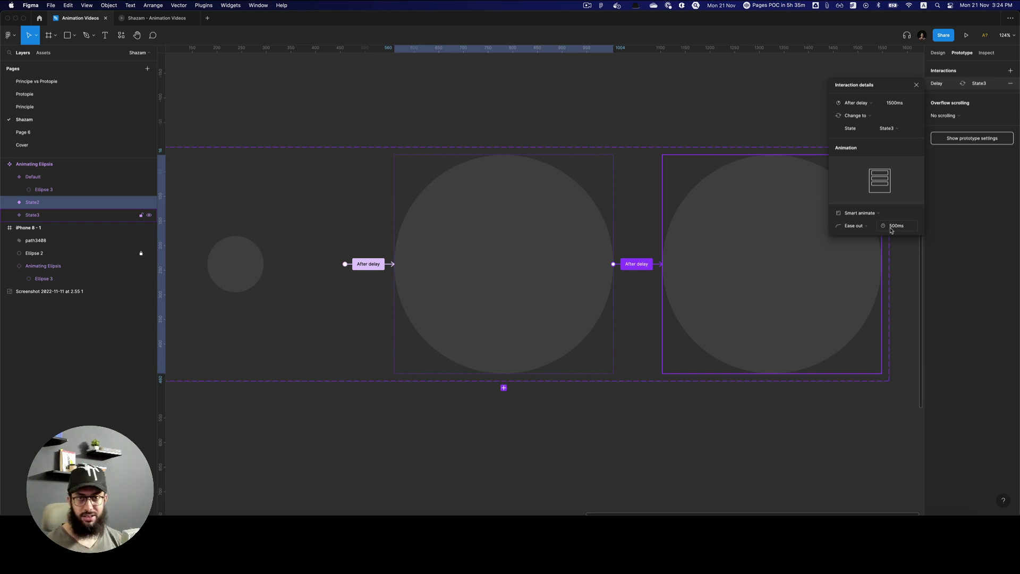
# - Fade State3's circle to 0% opacity and restart the prototype preview
pyautogui.hscroll(5, 850, 240)
pyautogui.keyDown('super'); pyautogui.click(677, 255); pyautogui.keyUp('super')
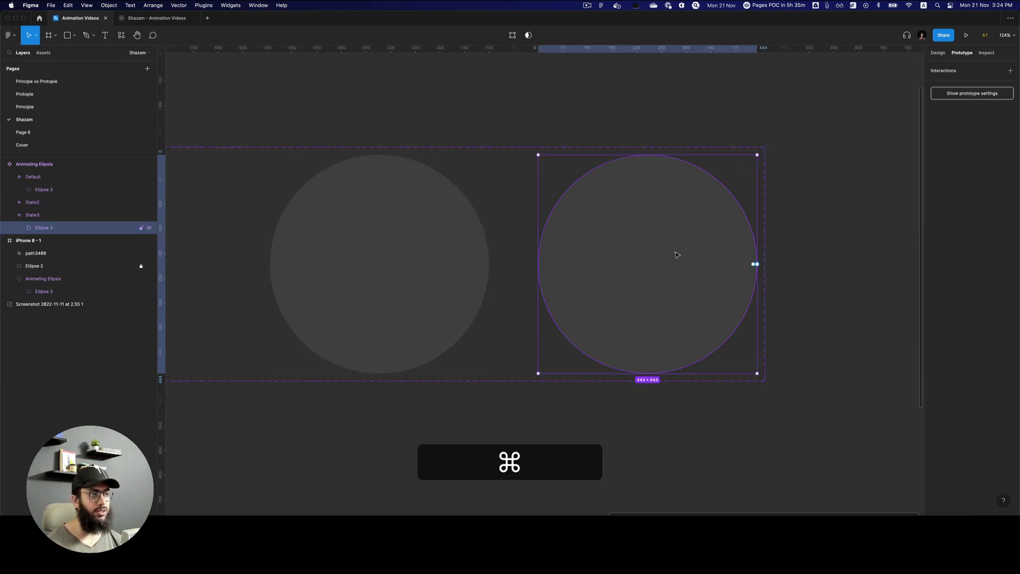
pyautogui.press('0')
pyautogui.press('0')
pyautogui.hotkey('ctrl', 'Tab')
pyautogui.press('super+r')
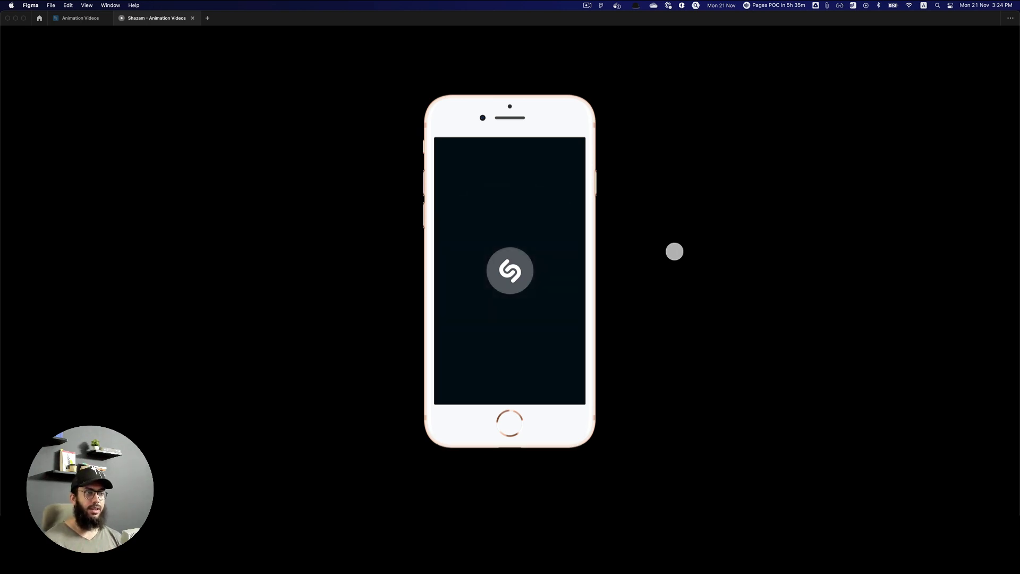
# - Back in the editor, undo the trial on-tap link from State3's Ellipse 3 to Default
pyautogui.press('super+2')
pyautogui.press('alt+super+z')
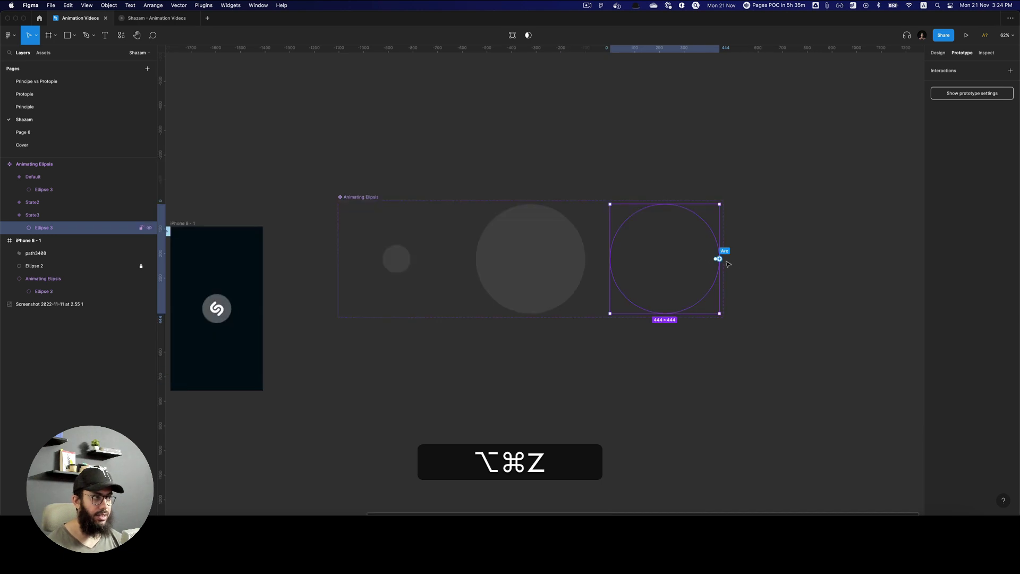
pyautogui.moveTo(720, 260); pyautogui.dragTo(404, 302)
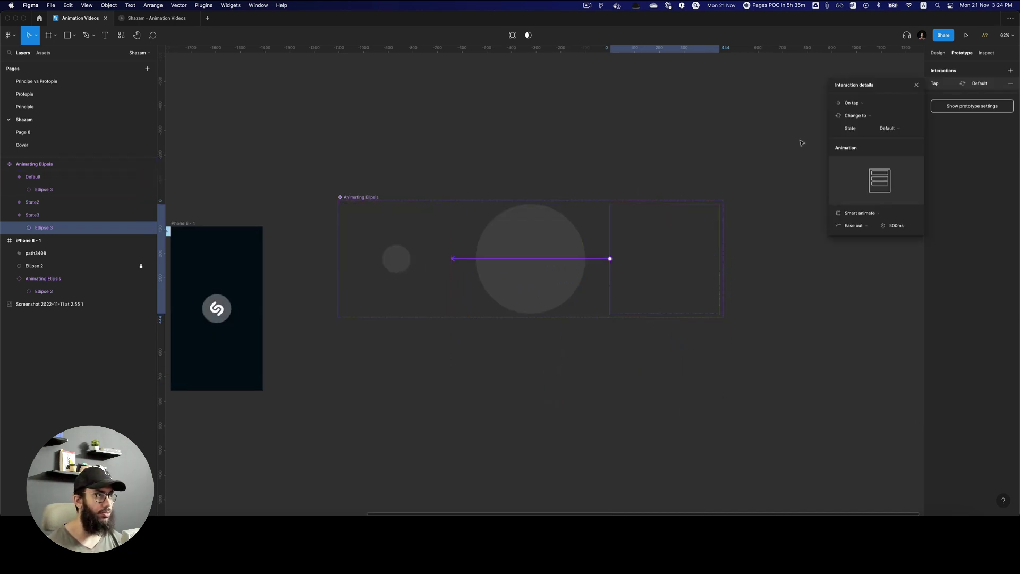
pyautogui.click(860, 104)
pyautogui.press('Escape')
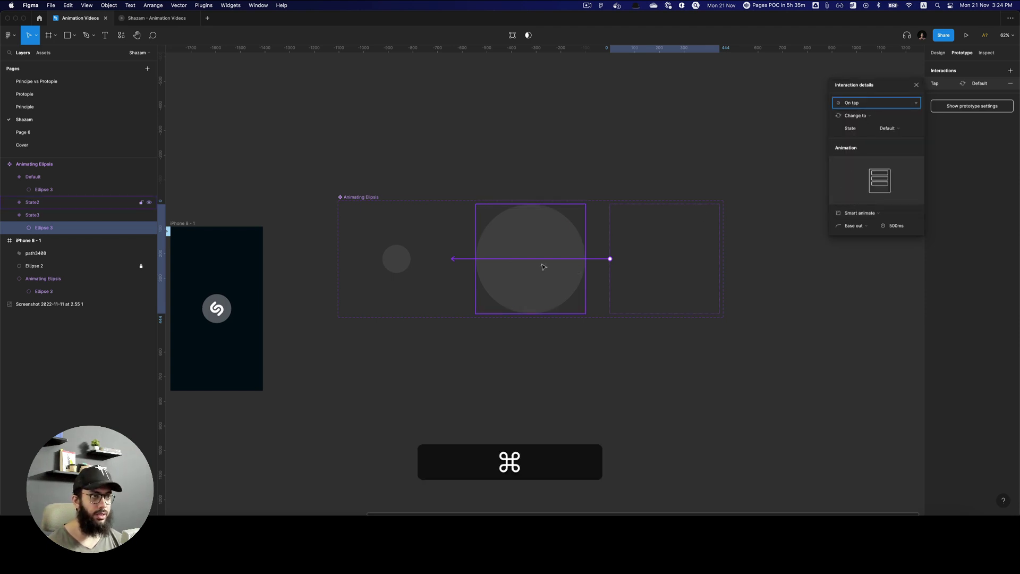
pyautogui.press('super+z')
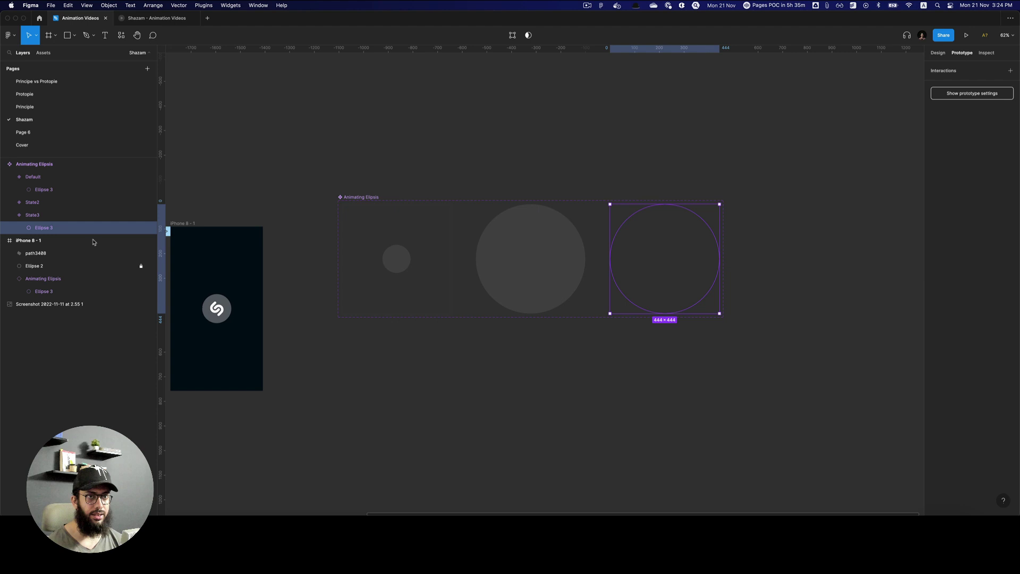
# - Link State3 to Default with an After delay trigger of 1ms and a 1ms animation
pyautogui.click(46, 218)
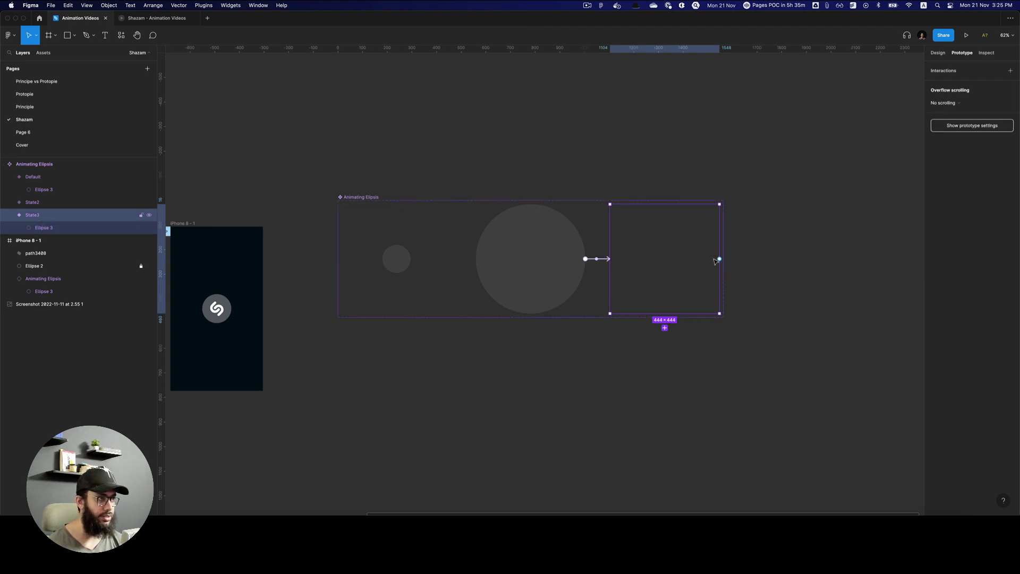
pyautogui.moveTo(719, 259); pyautogui.dragTo(405, 293)
pyautogui.click(860, 104)
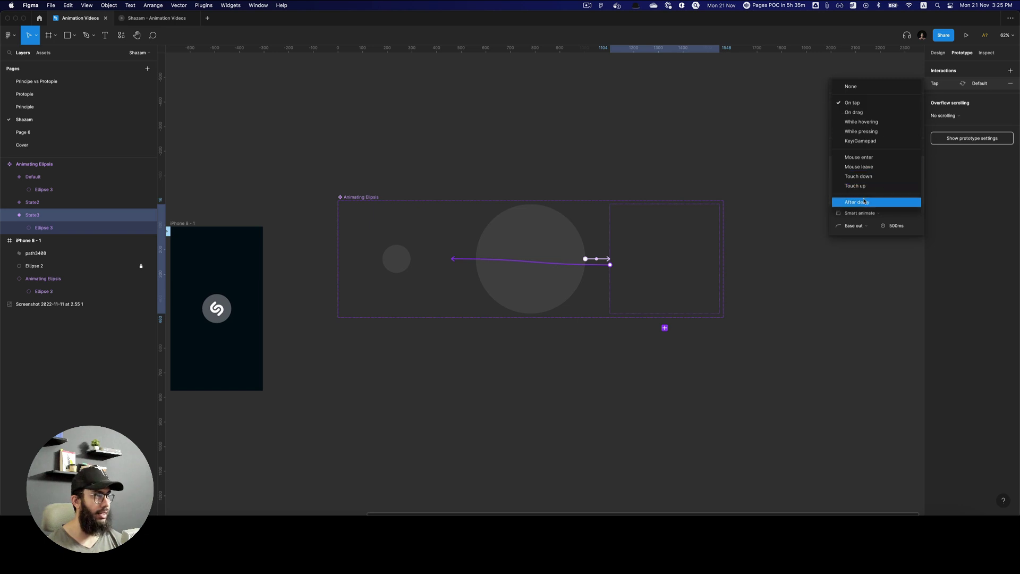
pyautogui.click(855, 200)
pyautogui.click(906, 103)
pyautogui.write('1')
pyautogui.press('Return')
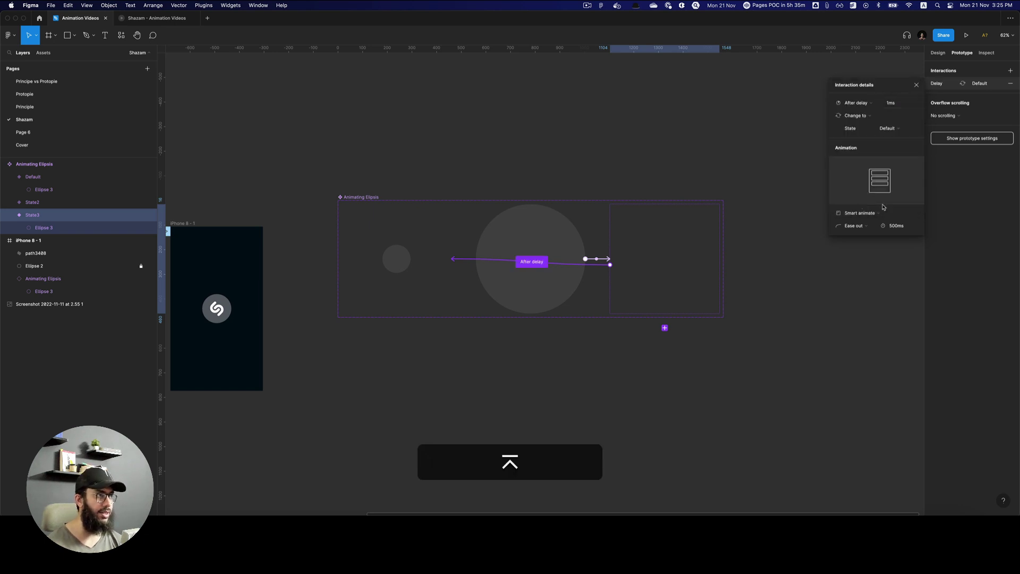
pyautogui.click(901, 229)
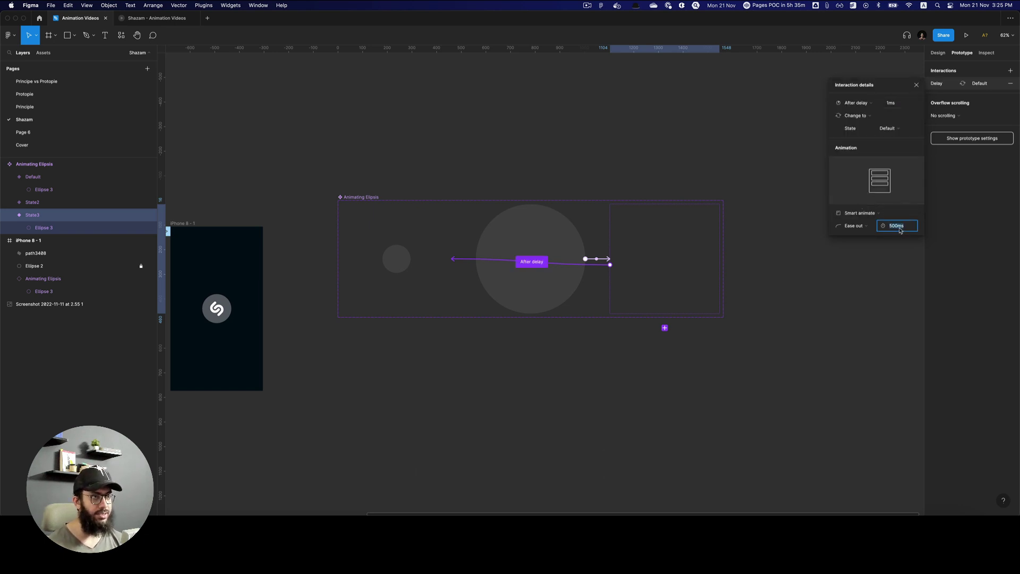
pyautogui.write('1')
pyautogui.press('Return')
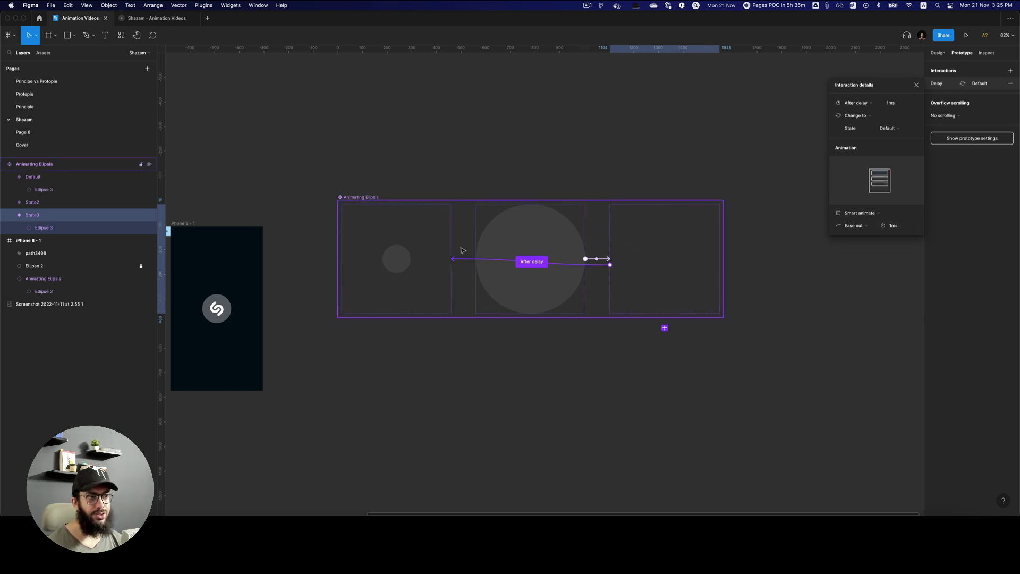
# - Replay the prototype to check the circle loop, then hide the prototype connections in the editor
pyautogui.press('z')
pyautogui.click(397, 265)
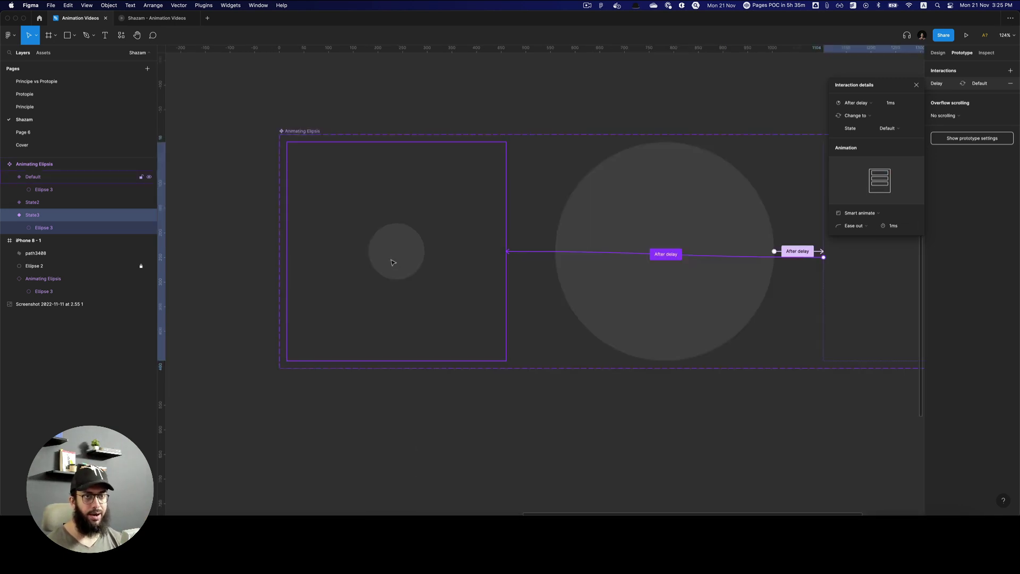
pyautogui.press('super')
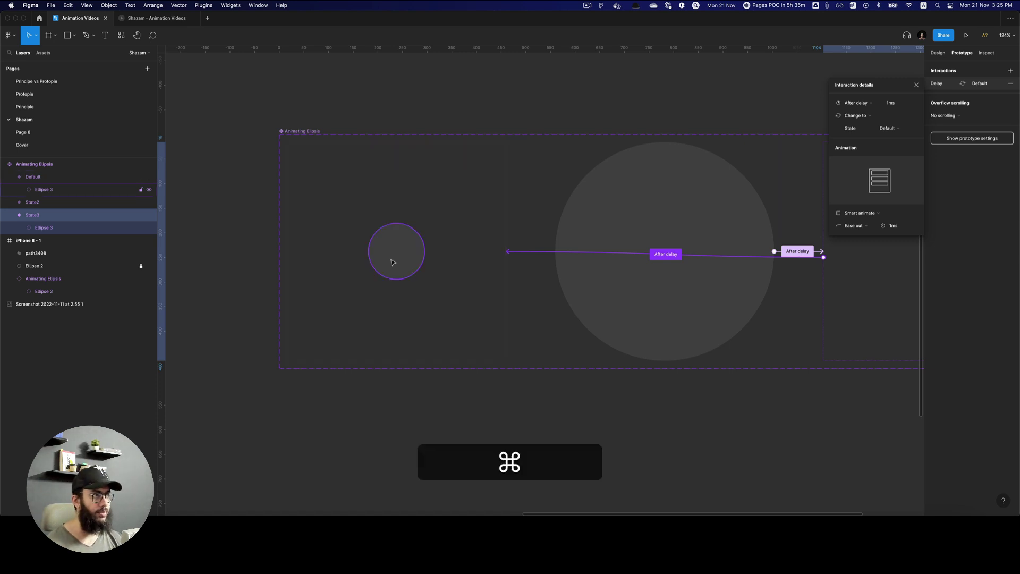
pyautogui.press('super+3')
pyautogui.press('super+r')
pyautogui.press('r')
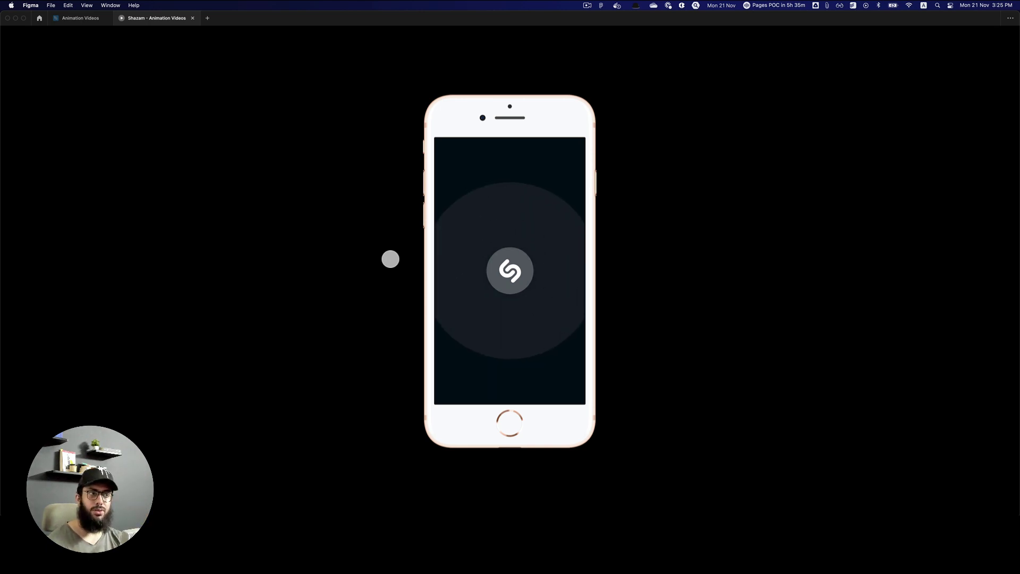
pyautogui.press('super+2')
pyautogui.press('alt+super+c')
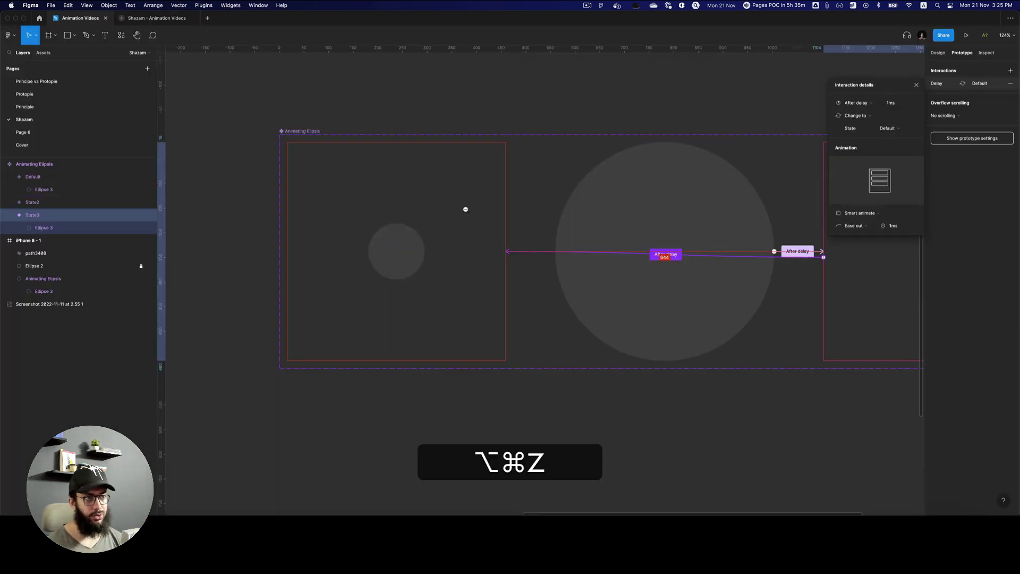
pyautogui.press('alt+super+v')
pyautogui.hotkey('shift', 'e')
# - Place a copy of the Animating Elipsis component set below it, renamed 'Animating Elipsis 2'
pyautogui.click(390, 169)
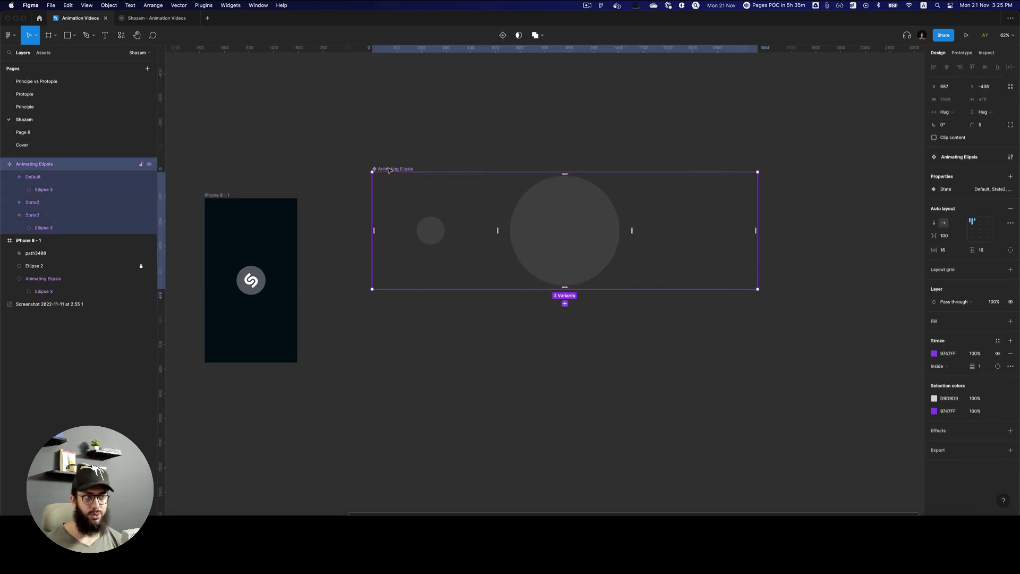
pyautogui.moveTo(390, 170); pyautogui.dragTo(390, 305)
pyautogui.press('alt+shift+super+r')
pyautogui.press('Right')
pyautogui.write('2')
pyautogui.press('Return')
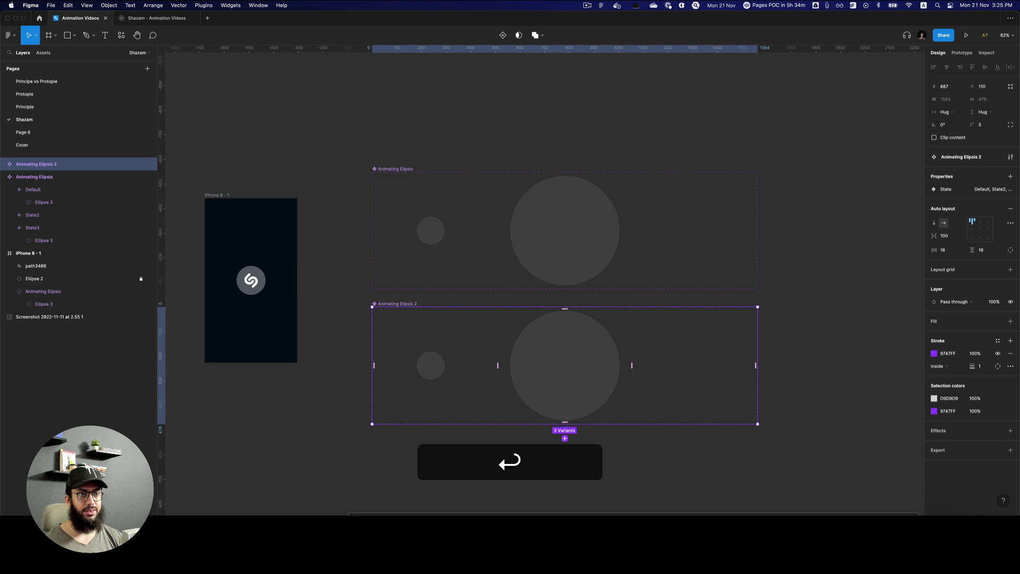
pyautogui.press('v')
pyautogui.click(428, 366)
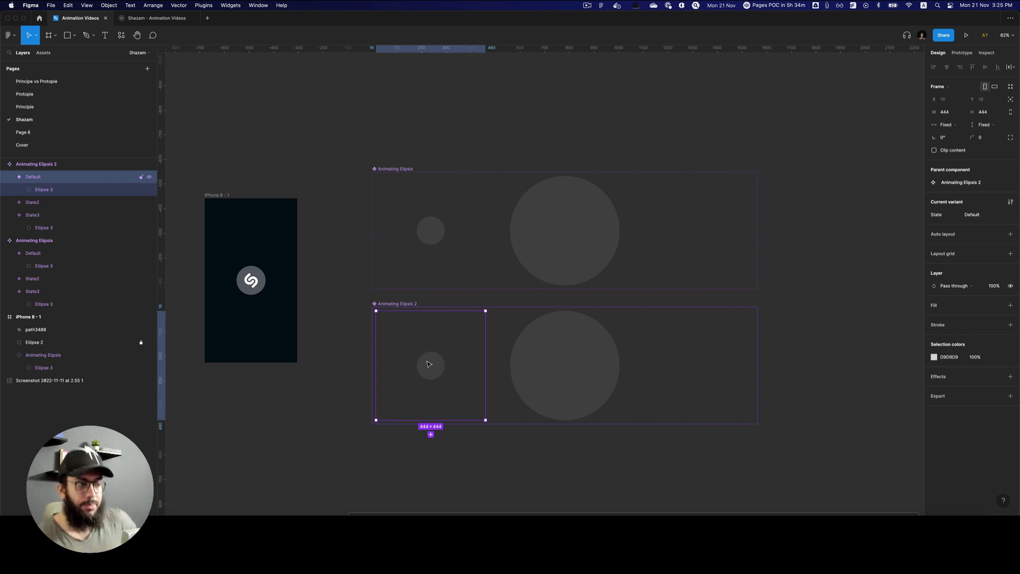
# - Set the copy's Default-to-State2 After delay to 500ms and check it in the preview
pyautogui.hotkey('shift', 'e')
pyautogui.click(962, 85)
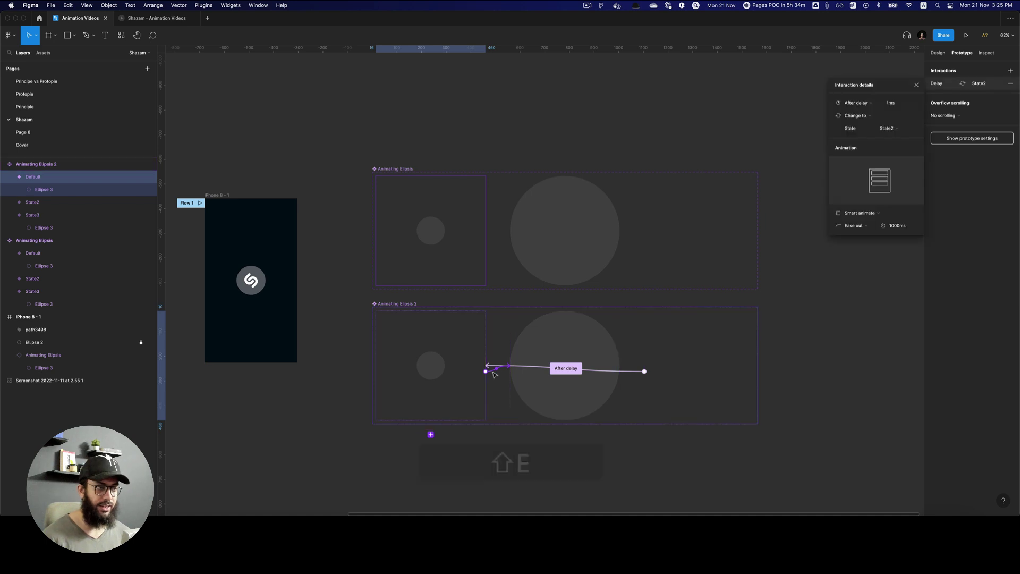
pyautogui.click(902, 103)
pyautogui.write('1.5')
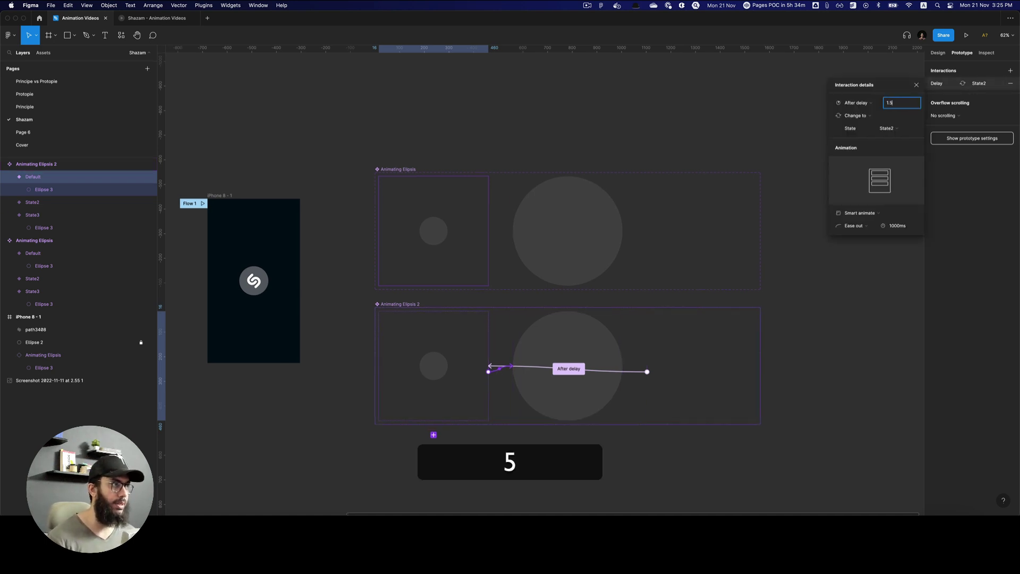
pyautogui.press('super+a')
pyautogui.write('0.5')
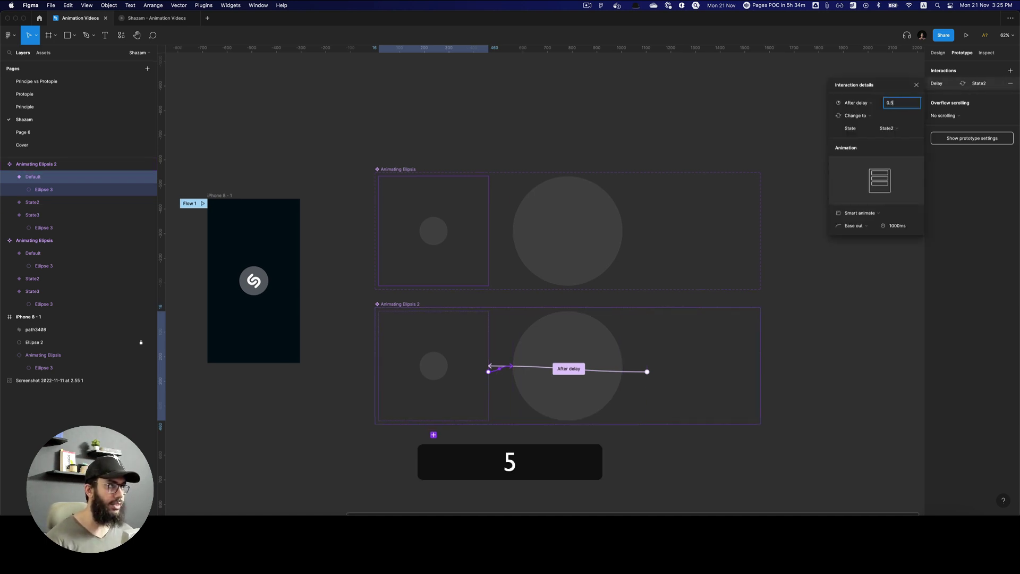
pyautogui.press('Return')
pyautogui.click(910, 107)
pyautogui.write('500')
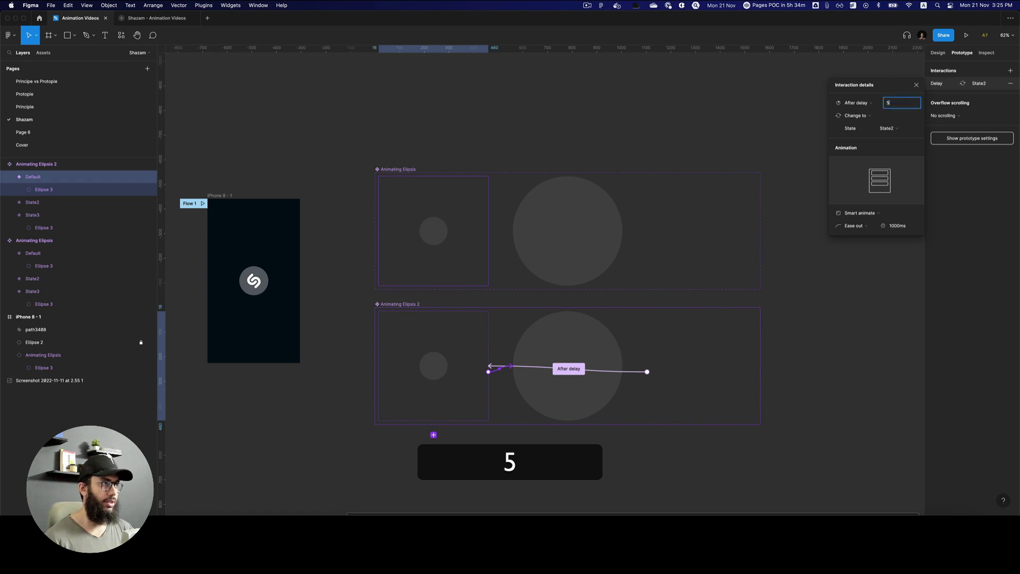
pyautogui.press('Return')
pyautogui.press('super+alt+Return')
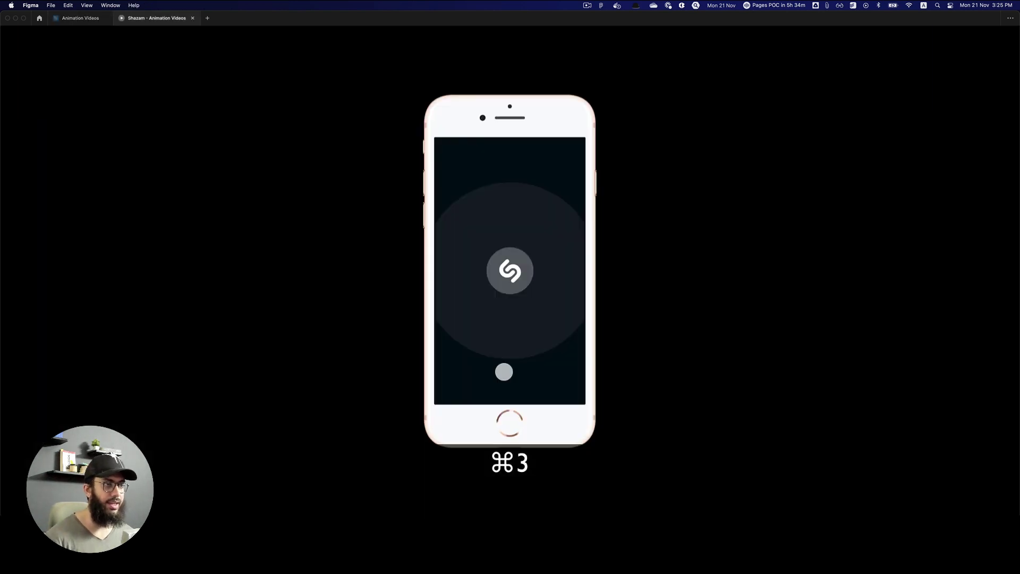
pyautogui.press('super+2')
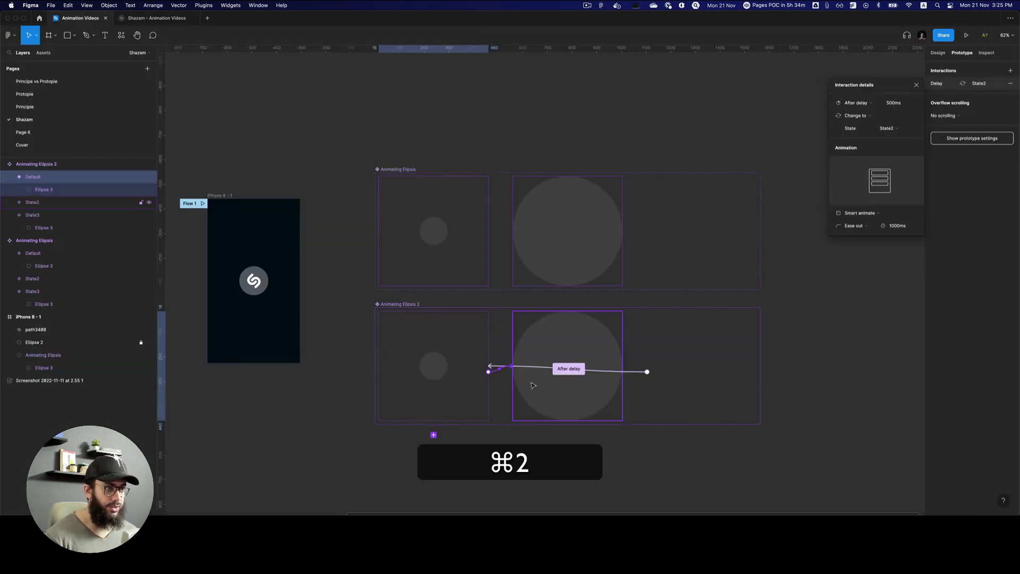
# - Change the State2-to-State3 After delay of Animating Elipsis 2 to 1000ms
pyautogui.click(533, 385)
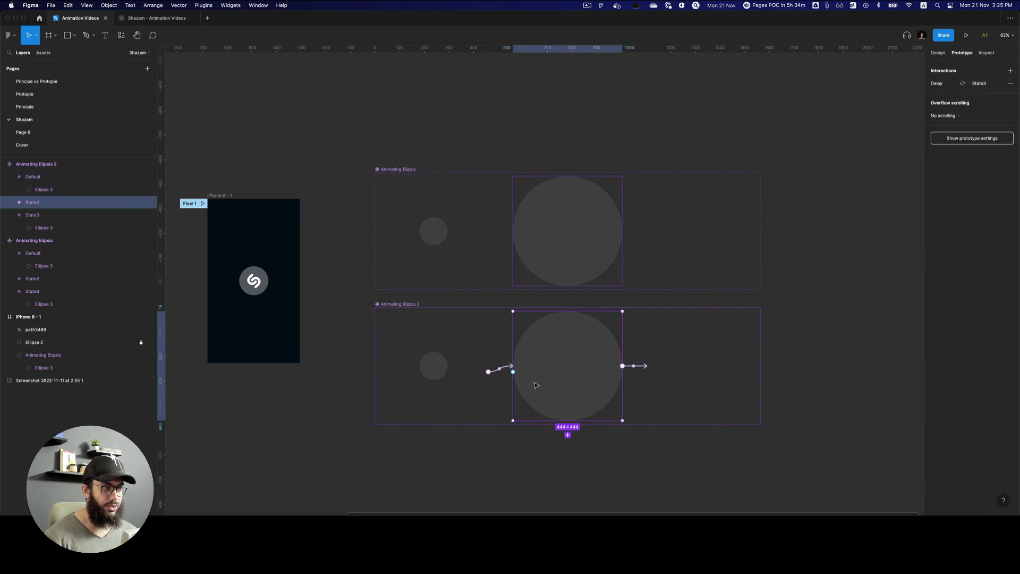
pyautogui.click(631, 368)
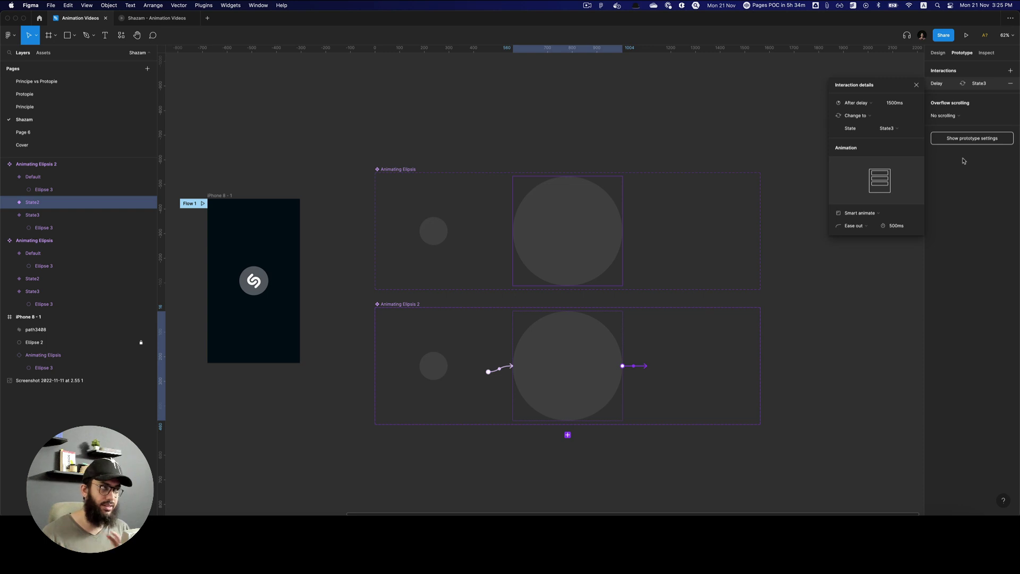
pyautogui.click(900, 106)
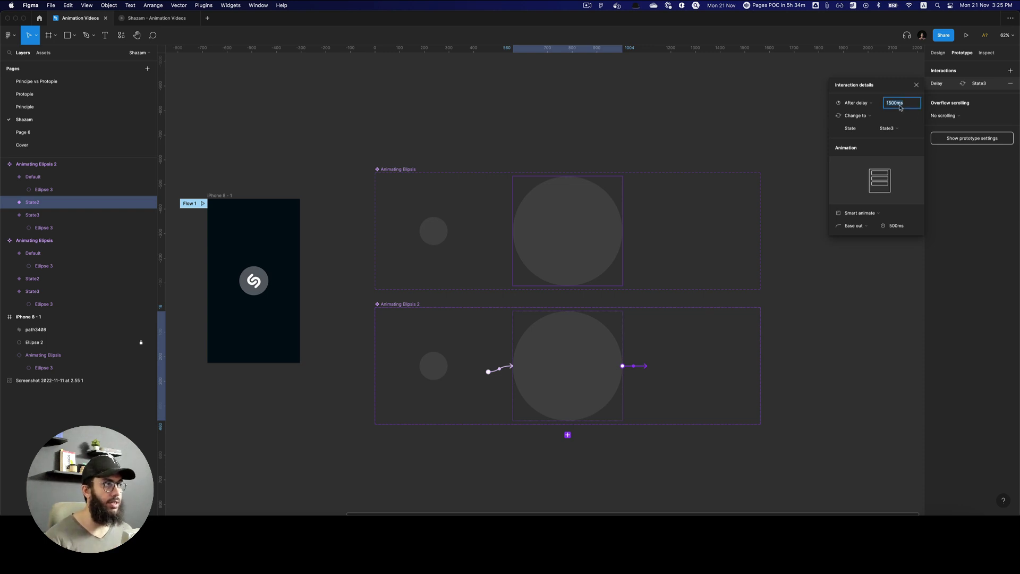
pyautogui.write('10')
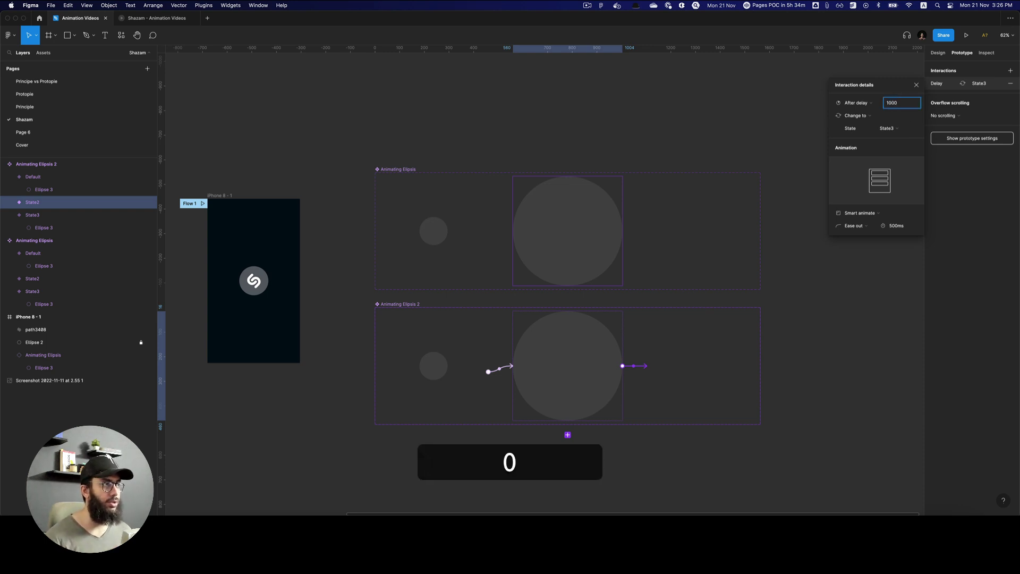
pyautogui.press('Return')
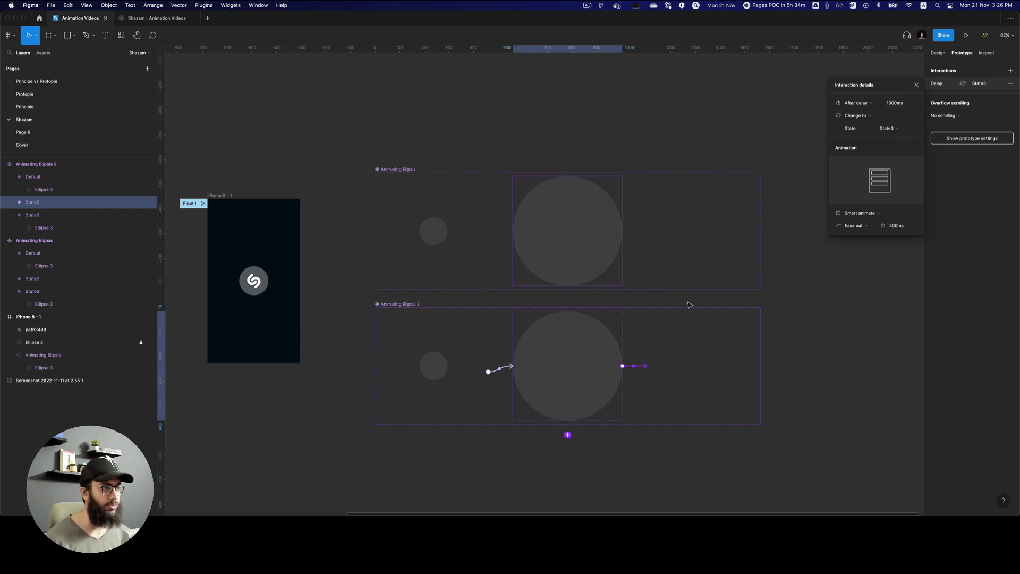
# - Paste the ellipse into State2 in place and shrink it to 340×340
pyautogui.click(690, 324)
pyautogui.press('v')
pyautogui.click(577, 337)
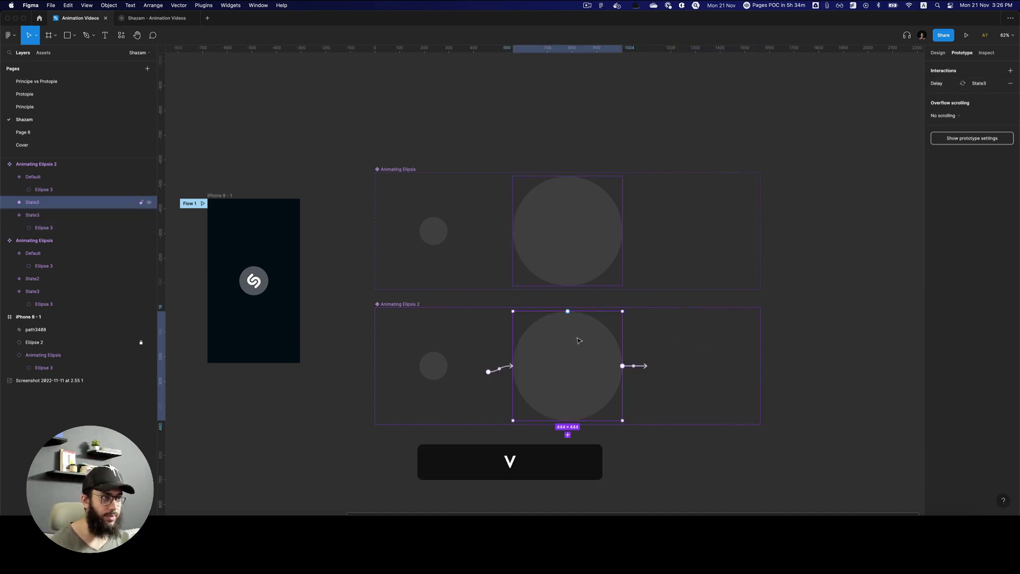
pyautogui.press('shift')
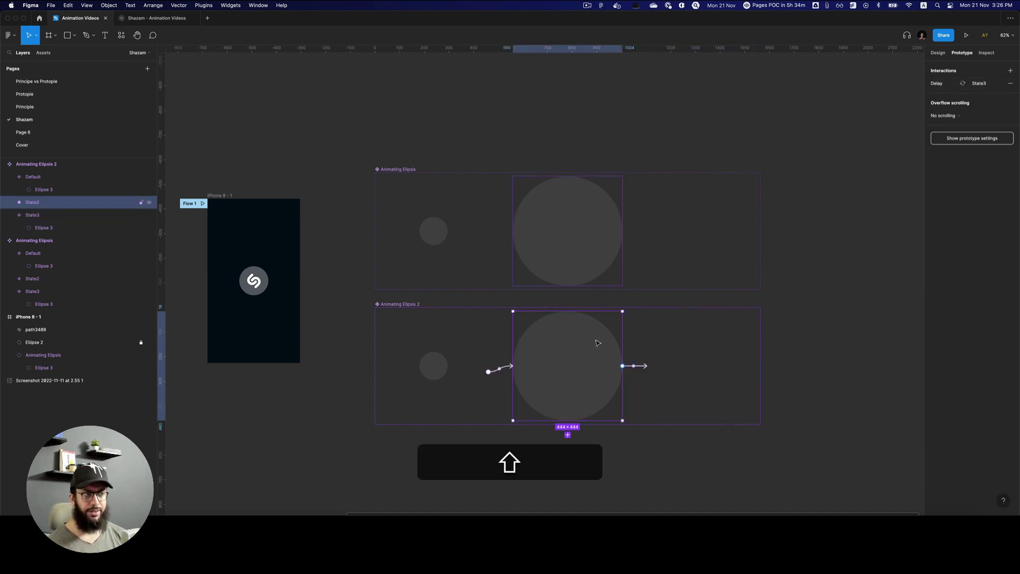
pyautogui.press('super+shift+v')
pyautogui.moveTo(622, 312); pyautogui.dragTo(611, 327)
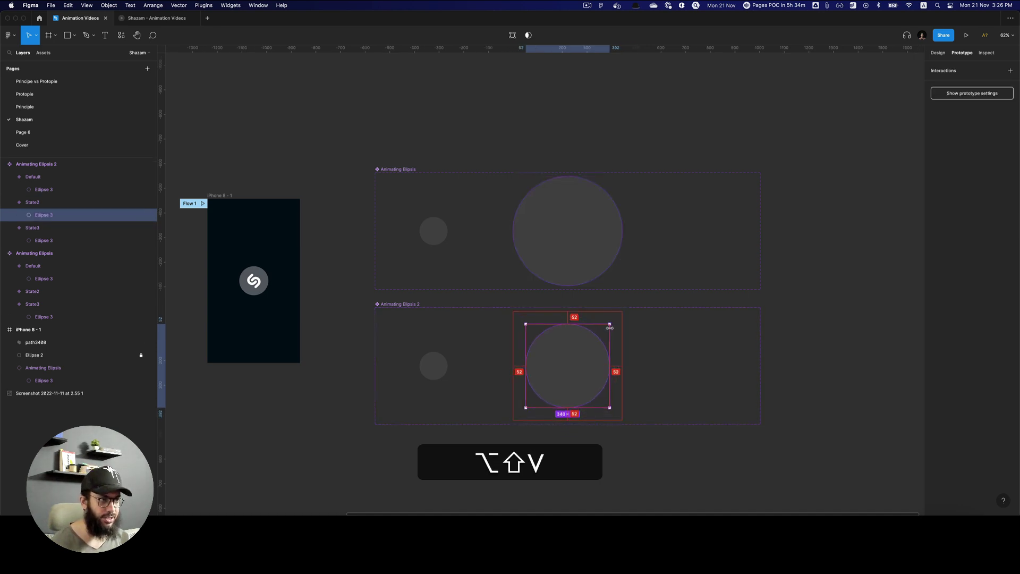
# - Duplicate the ellipsis instance inside the iPhone 8-1 frame
pyautogui.click(775, 319)
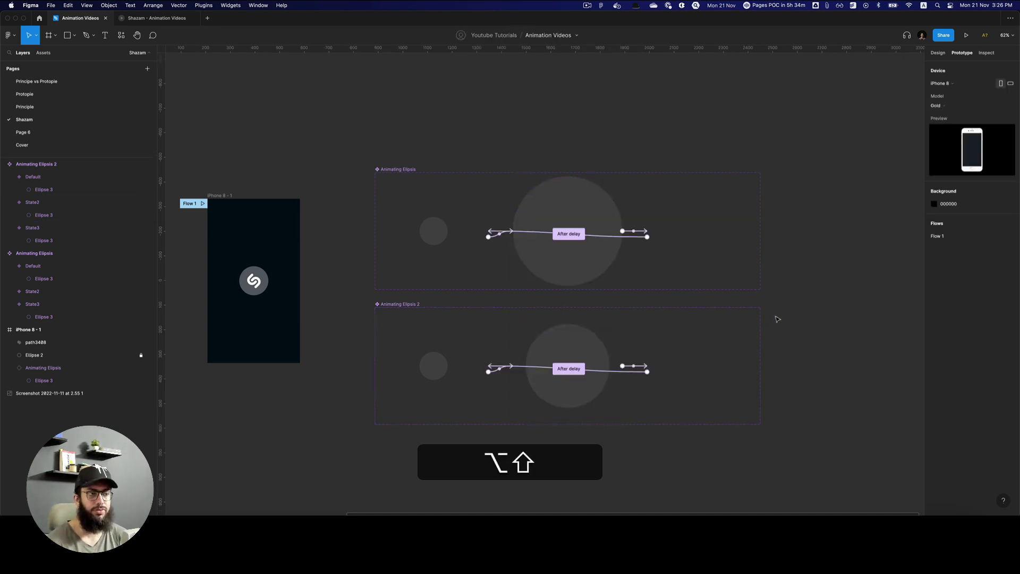
pyautogui.press('v')
pyautogui.click(458, 359)
pyautogui.press('super+c')
pyautogui.click(232, 273)
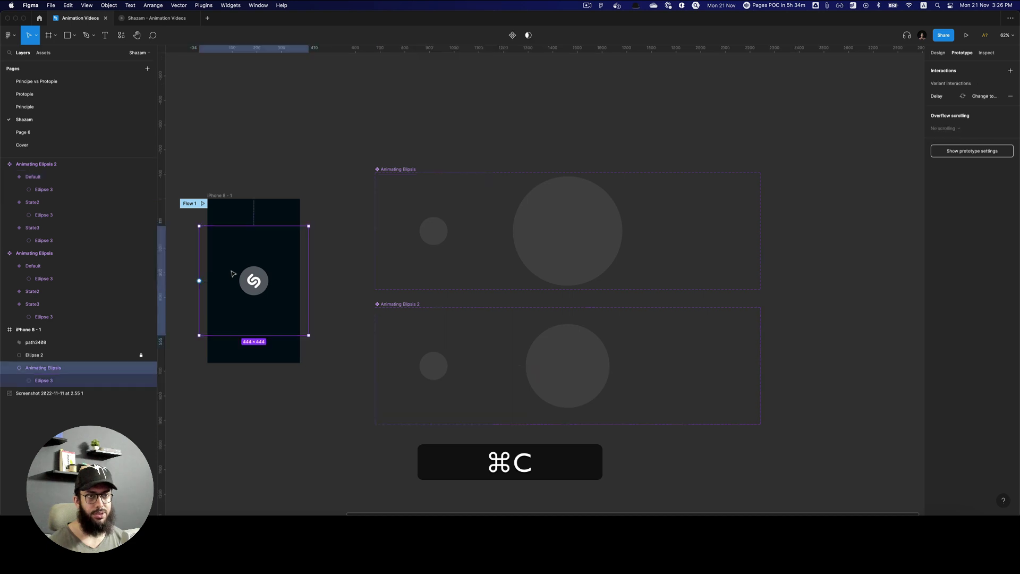
pyautogui.hotkey('alt', 'l')
pyautogui.press('alt+super+c')
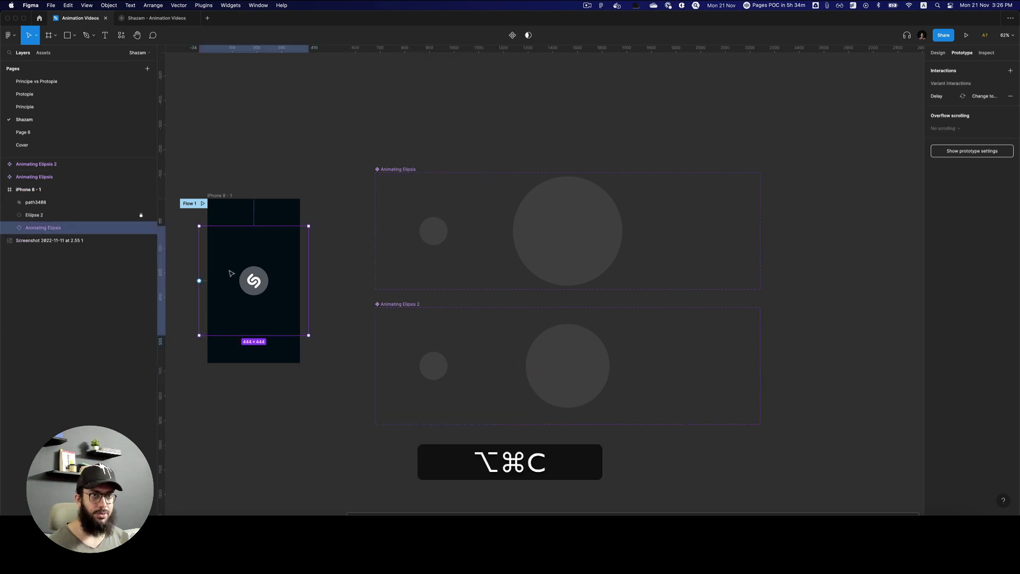
pyautogui.press('super+d')
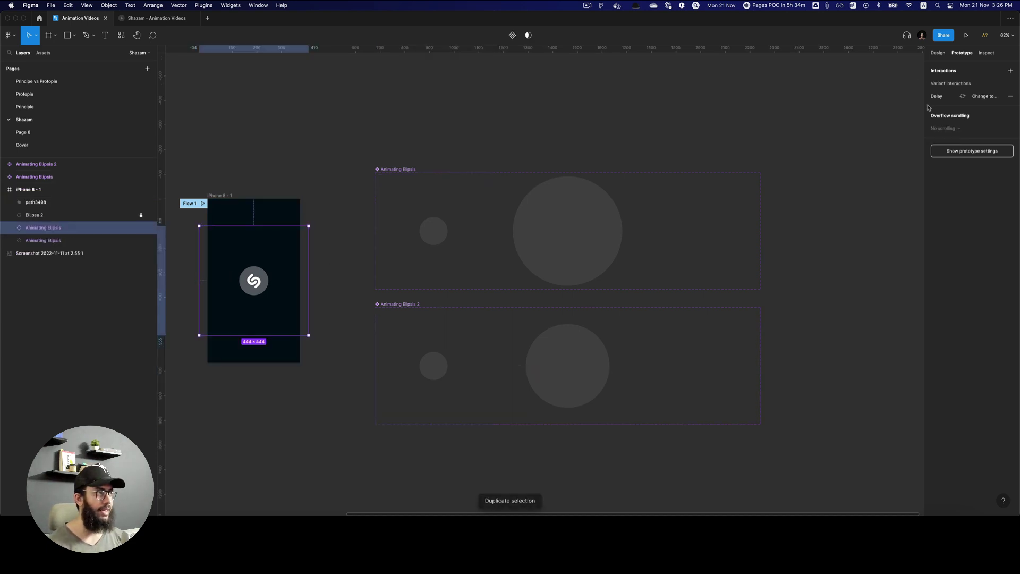
# - Swap the duplicate instance to Animating Elipsis 2 and replay the prototype
pyautogui.click(938, 53)
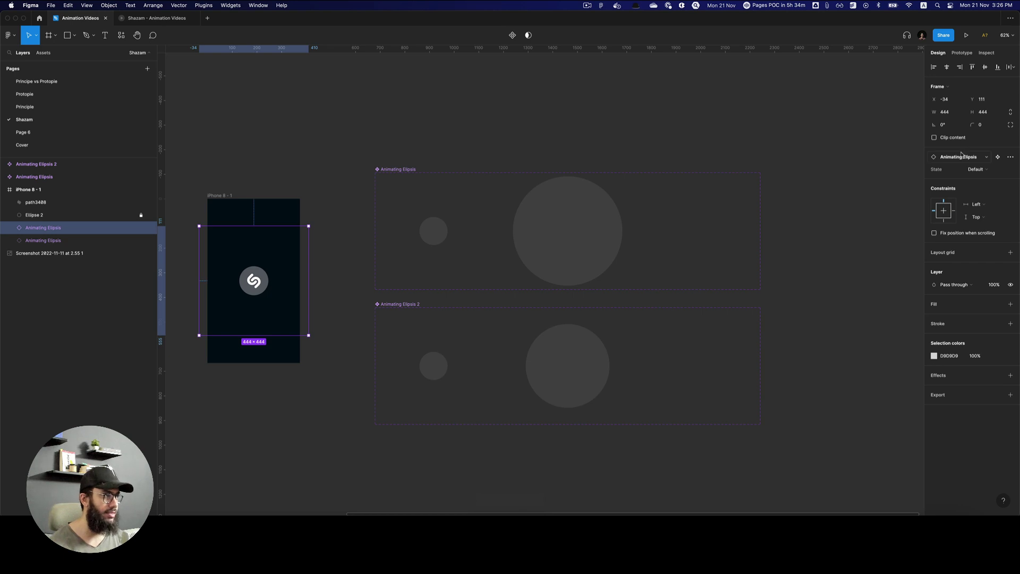
pyautogui.click(962, 156)
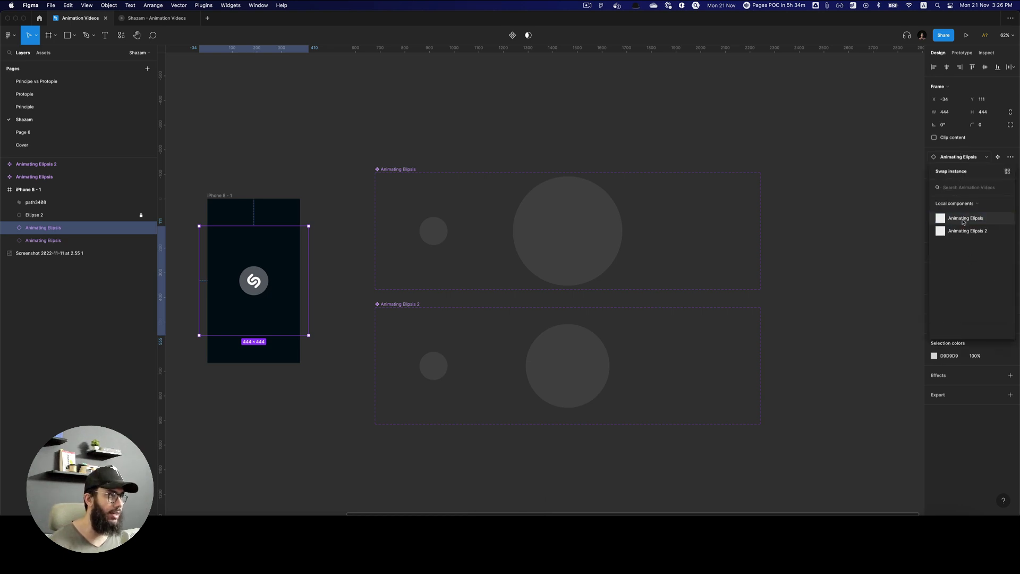
pyautogui.click(961, 230)
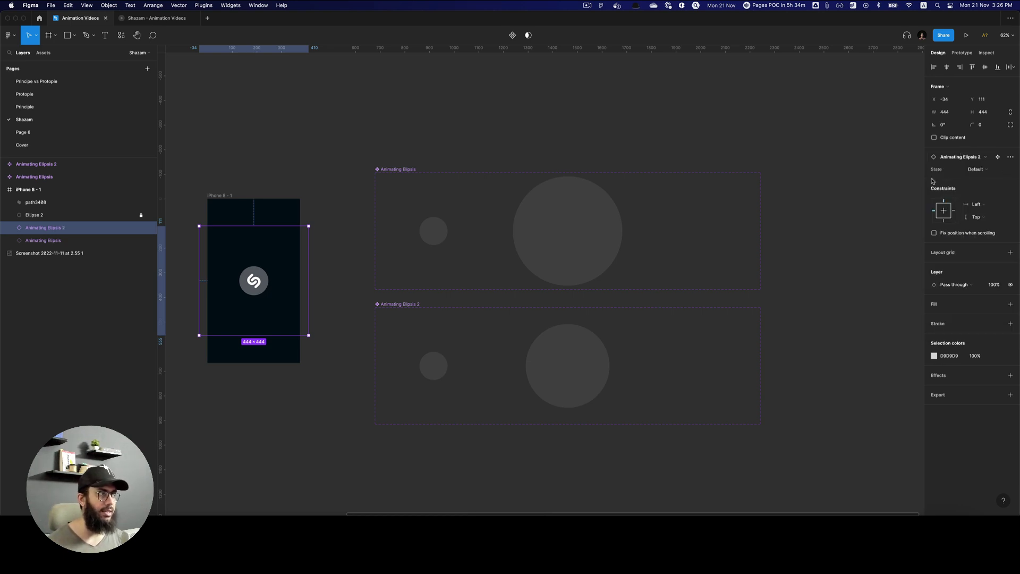
pyautogui.press('super+3')
pyautogui.press('super+r')
pyautogui.press('r')
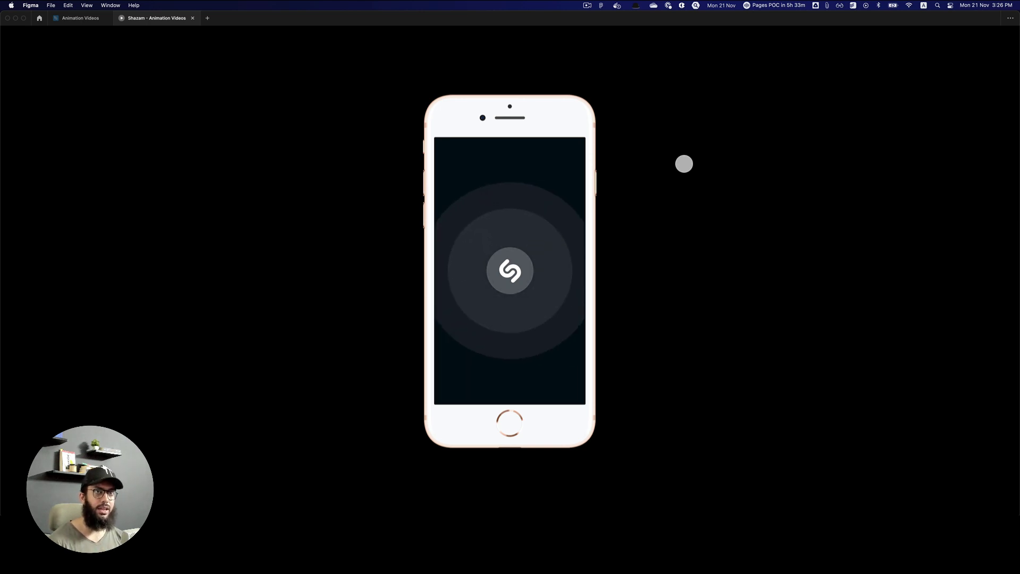
# - Watch the two staggered rings pulse around the Shazam logo in the prototype preview
pyautogui.press('super+2')
pyautogui.press('super+3')
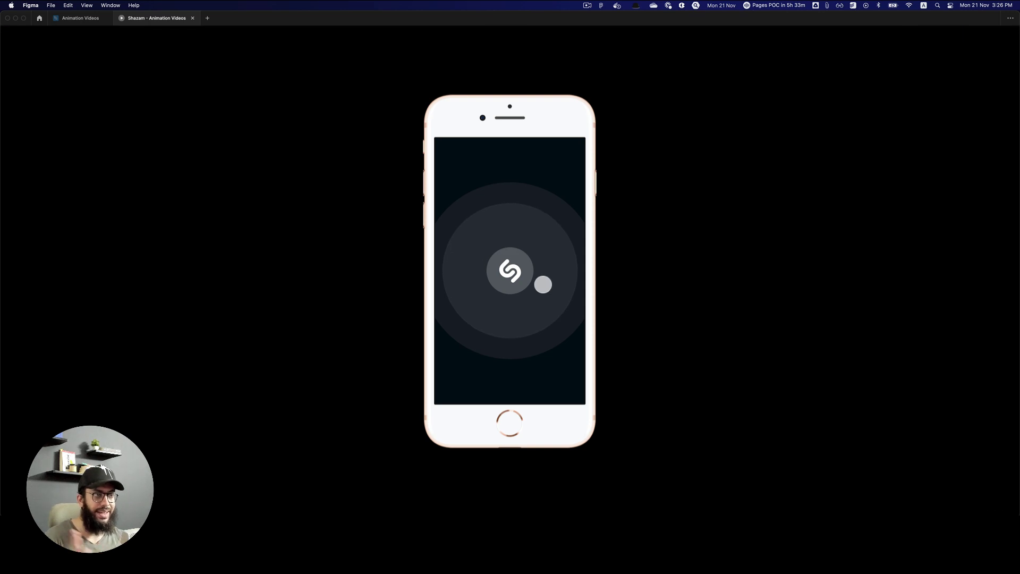
# - Copy the 340×340 ellipse from the second set's State2 and delete State3's old ellipse
pyautogui.press('super+2')
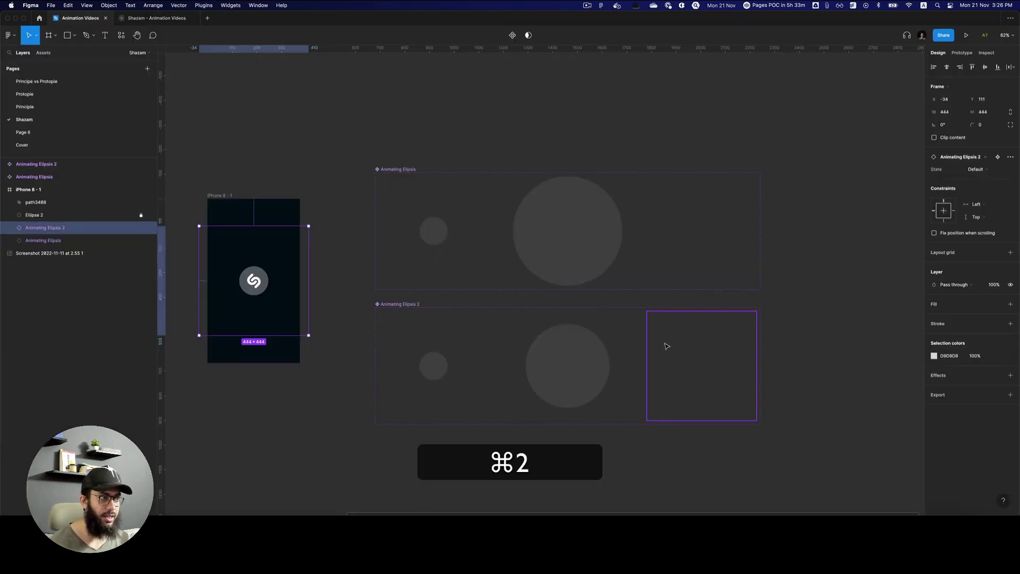
pyautogui.keyDown('super'); pyautogui.click(667, 346); pyautogui.keyUp('super')
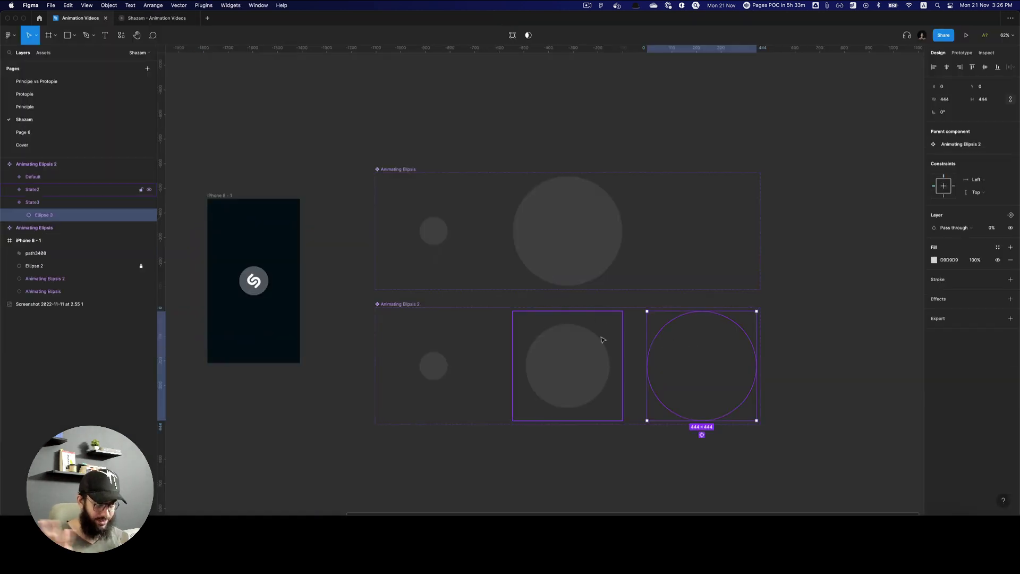
pyautogui.keyDown('super'); pyautogui.click(714, 254); pyautogui.keyUp('super')
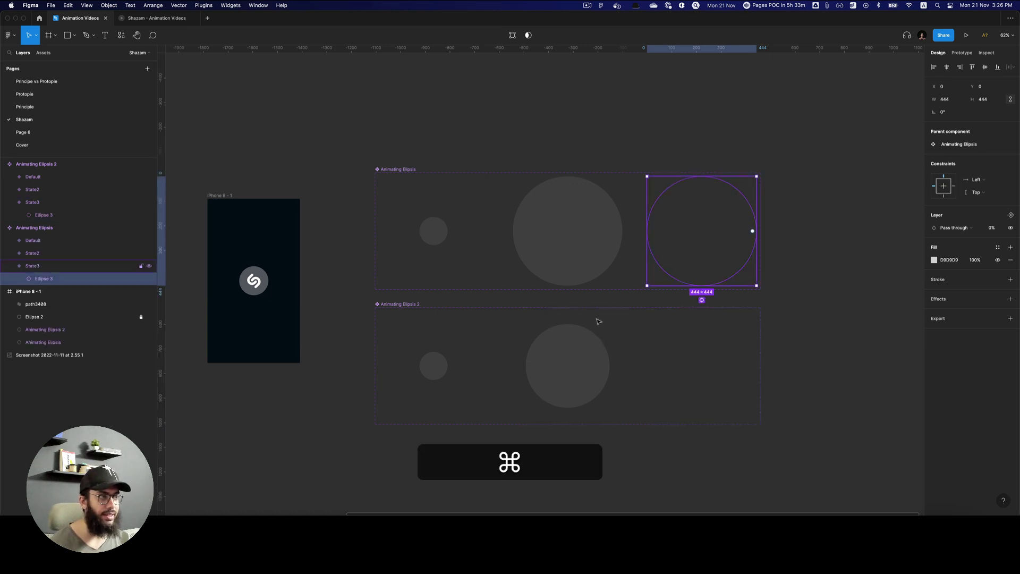
pyautogui.keyDown('super'); pyautogui.click(605, 334); pyautogui.keyUp('super')
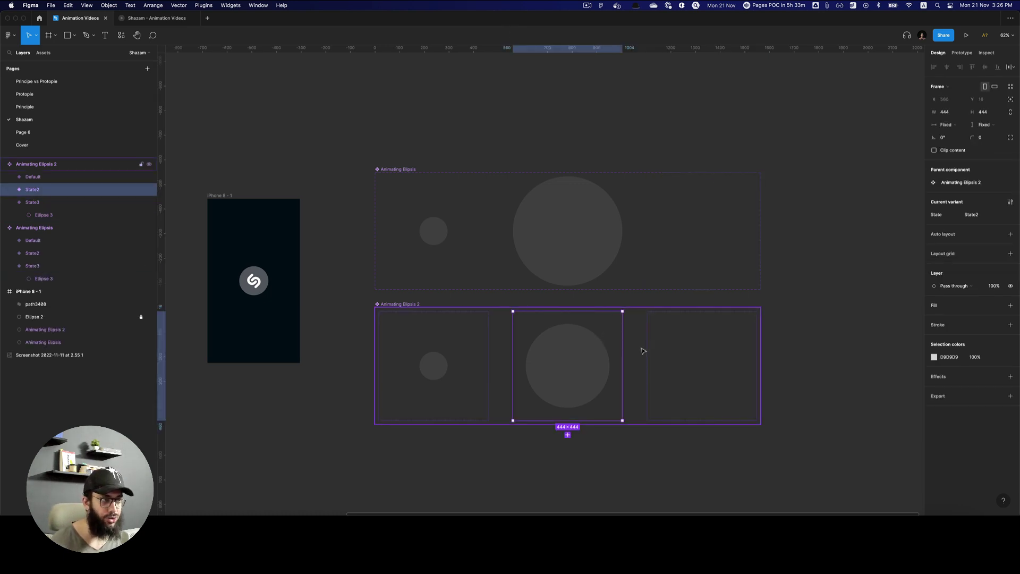
pyautogui.keyDown('super'); pyautogui.click(597, 354); pyautogui.keyUp('super')
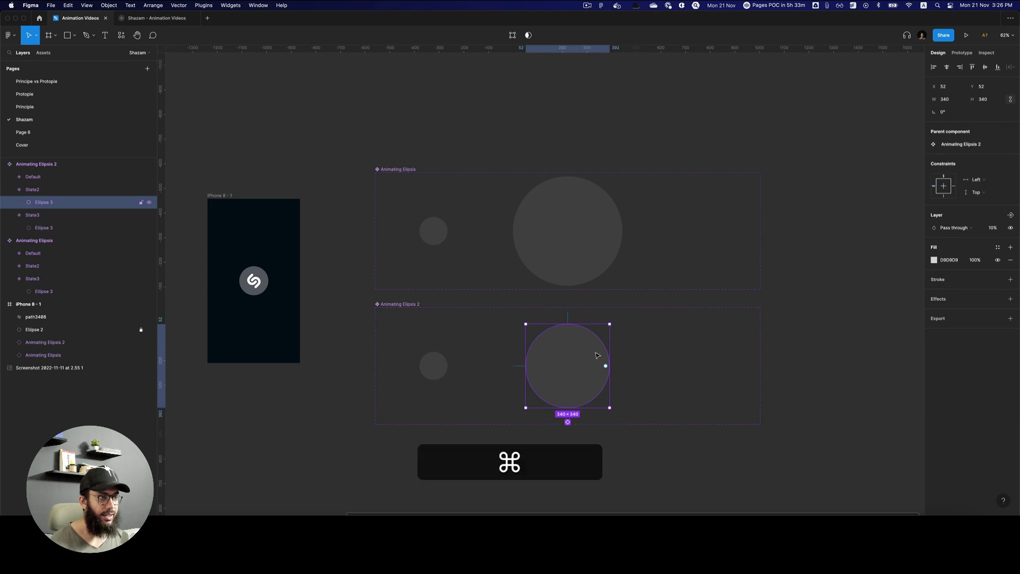
pyautogui.press('super+c')
pyautogui.keyDown('super'); pyautogui.click(687, 346); pyautogui.keyUp('super')
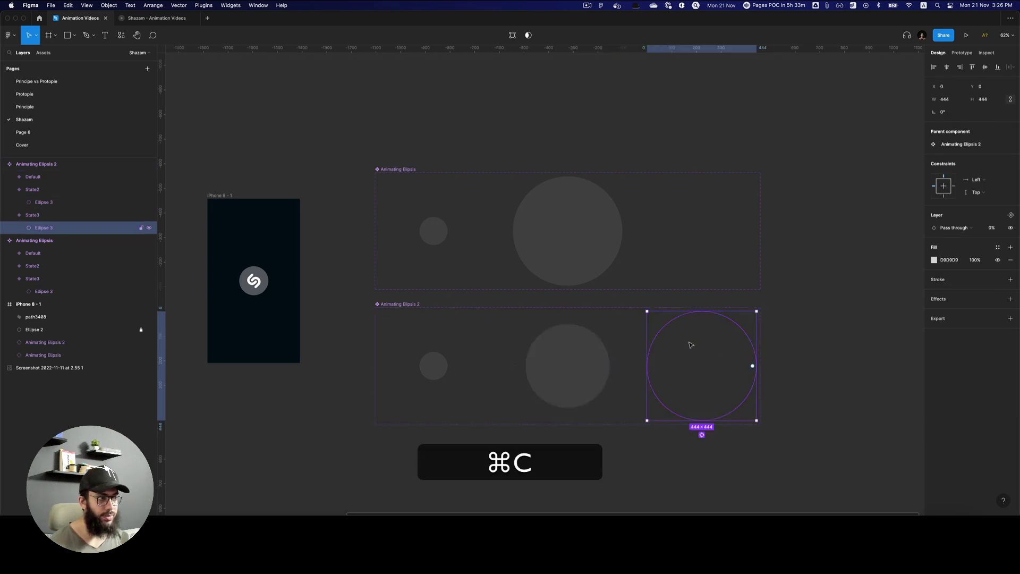
pyautogui.press('BackSpace')
# - Paste the State2 ellipse into State3 at 0% opacity and replay the prototype
pyautogui.keyDown('super'); pyautogui.click(584, 360); pyautogui.keyUp('super')
pyautogui.press('super+c')
pyautogui.click(712, 358)
pyautogui.press('super+v')
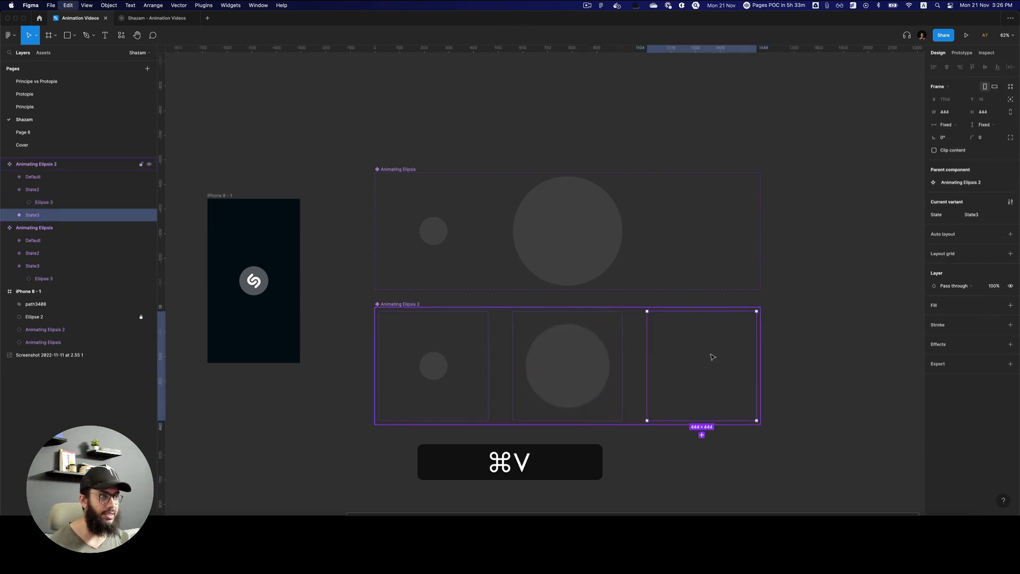
pyautogui.press('0')
pyautogui.press('super+3')
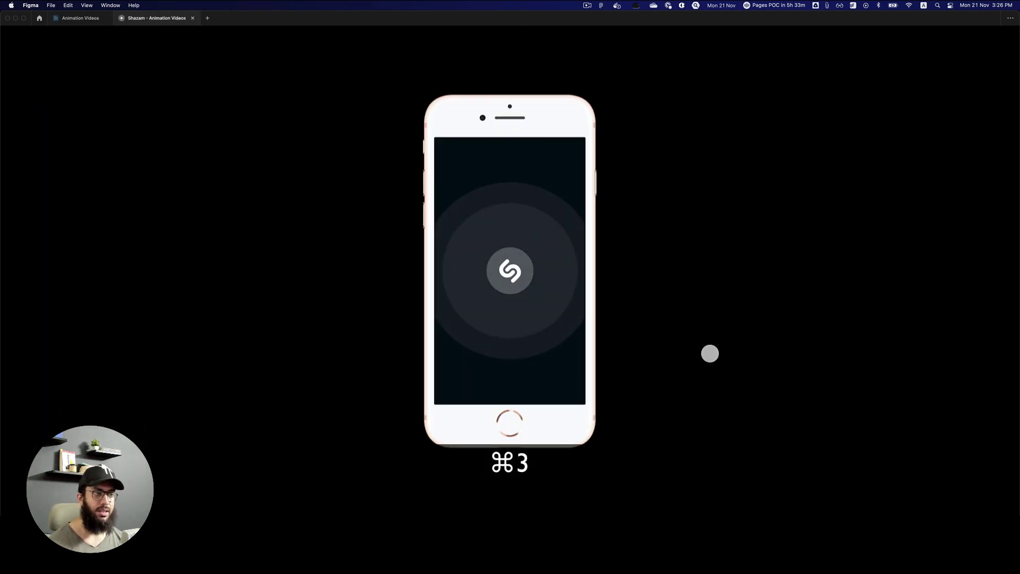
pyautogui.press('super+r')
pyautogui.press('r')
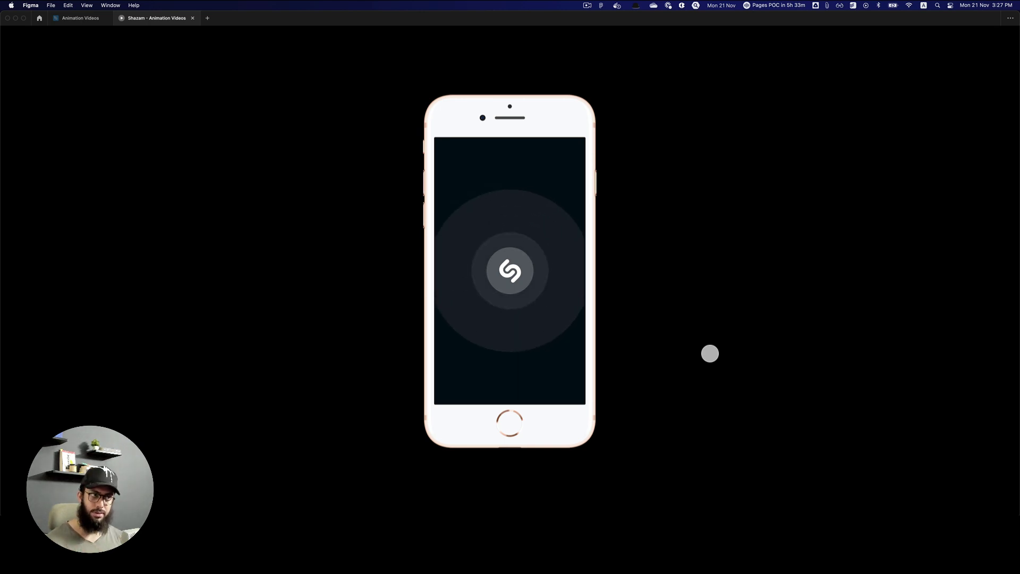
# - Duplicate Animating Elipsis 2 below itself and rename the copy 'Animating Elipsis 3'
pyautogui.press('super+2')
pyautogui.press('v')
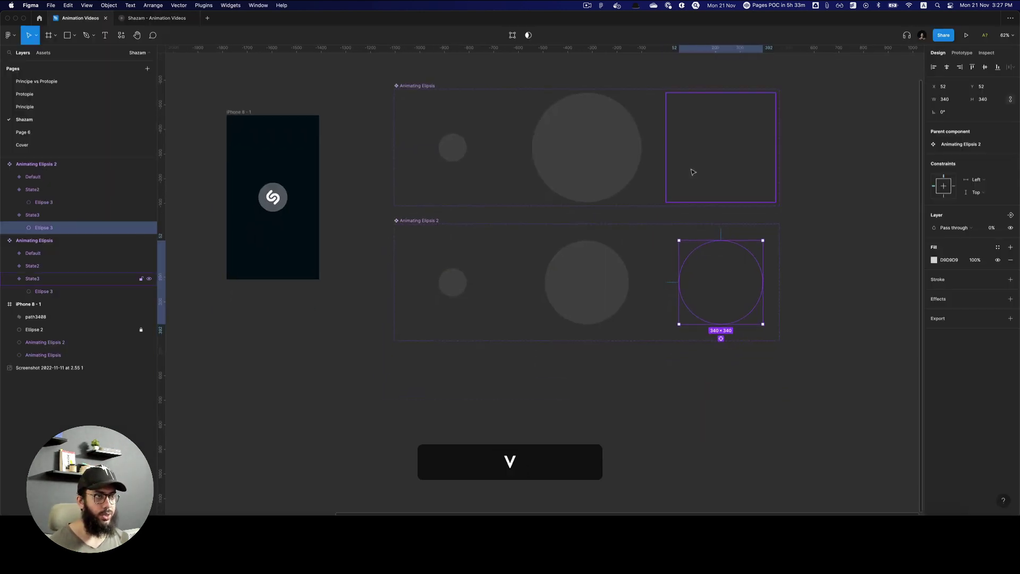
pyautogui.click(419, 221)
pyautogui.moveTo(419, 221); pyautogui.dragTo(425, 360)
pyautogui.press('super+r')
pyautogui.press('super+Right')
pyautogui.press('BackSpace')
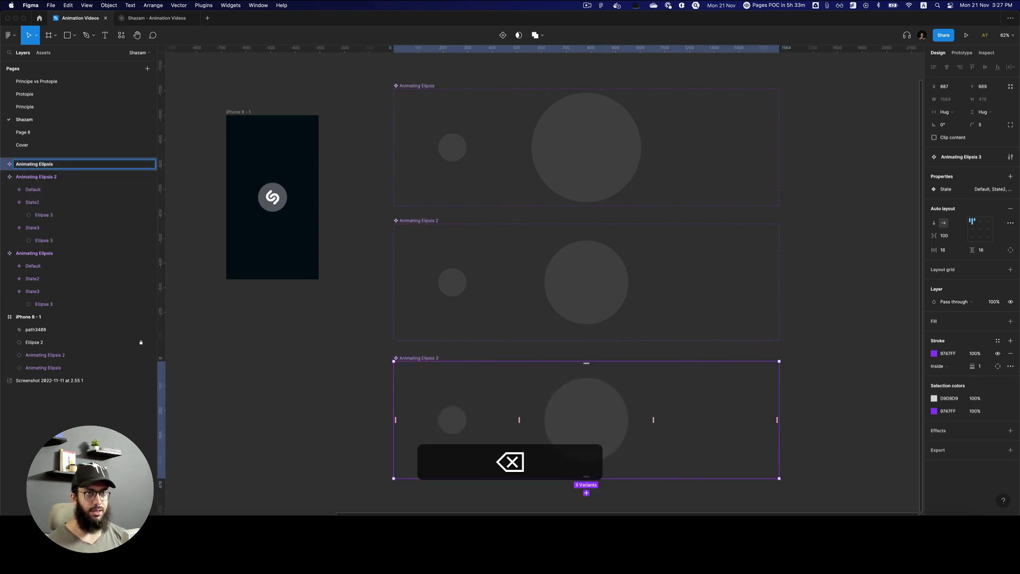
pyautogui.write('3')
pyautogui.press('Return')
# - Shrink the copy's State2 circle about its centre to 256×256
pyautogui.scroll(-2, 425, 360)
pyautogui.keyDown('super'); pyautogui.click(572, 357); pyautogui.keyUp('super')
pyautogui.press('super+v')
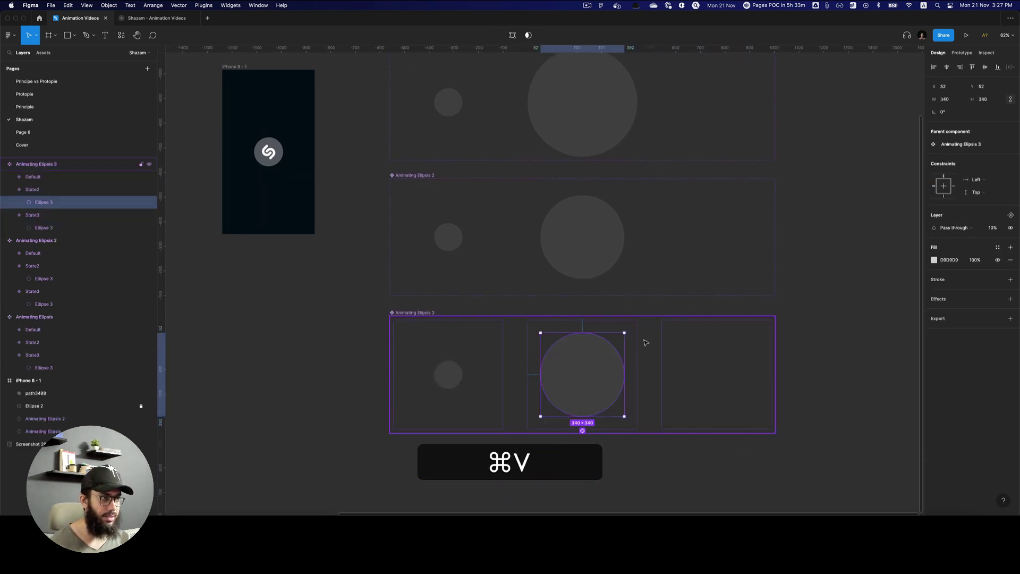
pyautogui.press('alt+shift+super+v')
pyautogui.moveTo(625, 332); pyautogui.dragTo(611, 343)
# - Replace State3's circle with the 256×256 one, centre it, and set its opacity to 0
pyautogui.press('alt+shift+super+c')
pyautogui.click(715, 370)
pyautogui.press('shift+super+r')
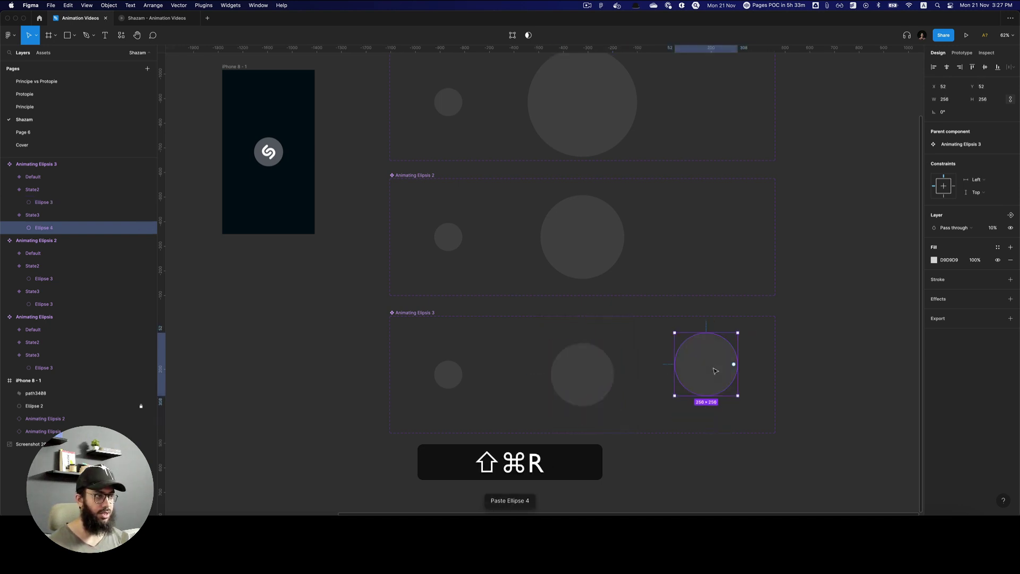
pyautogui.hotkey('alt', 'h')
pyautogui.hotkey('alt', 'v')
pyautogui.press('0')
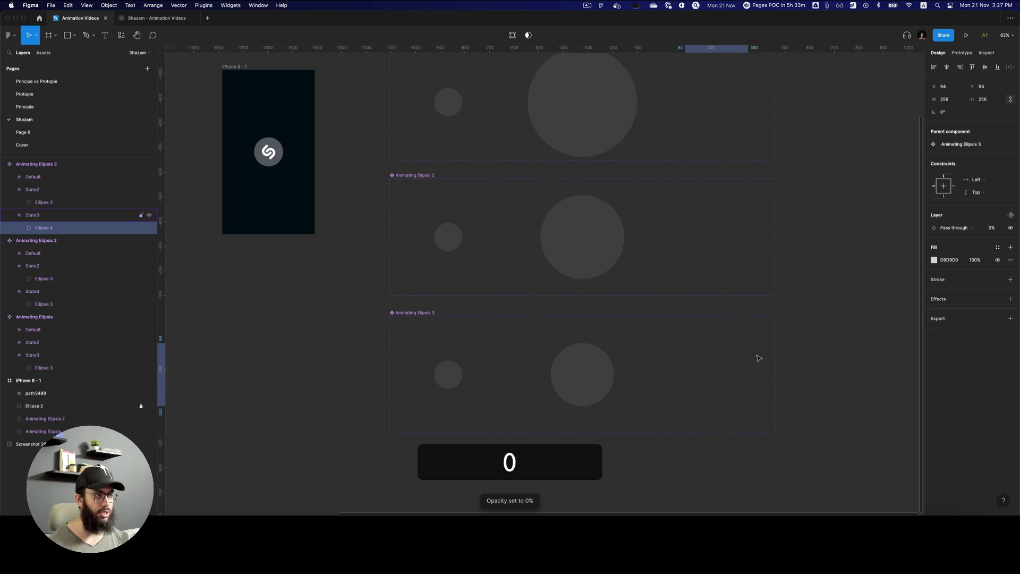
# - Duplicate the ripple instance on the phone screen and swap it to Animating Elipsis 3
pyautogui.click(805, 348)
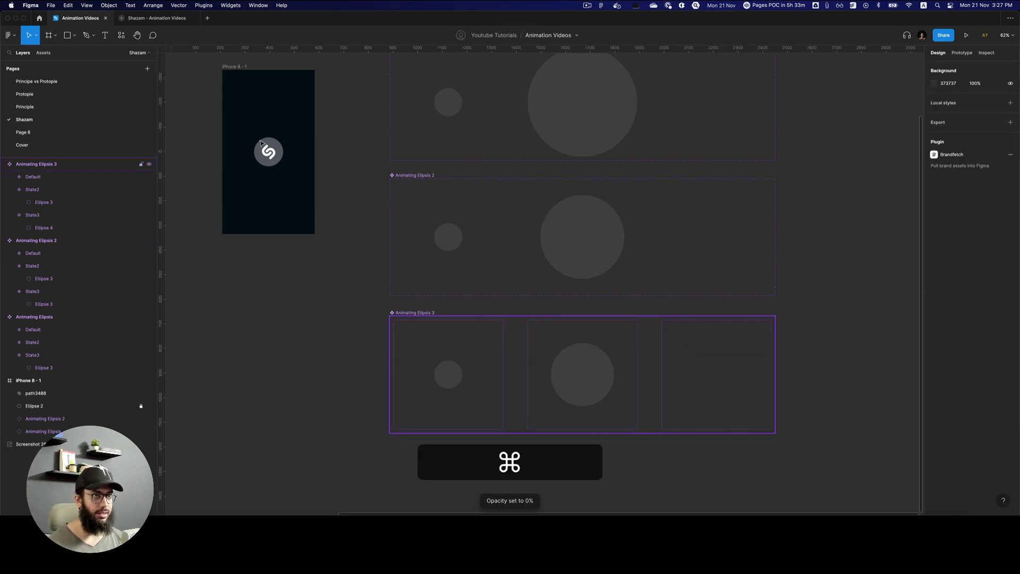
pyautogui.click(269, 154)
pyautogui.click(291, 133)
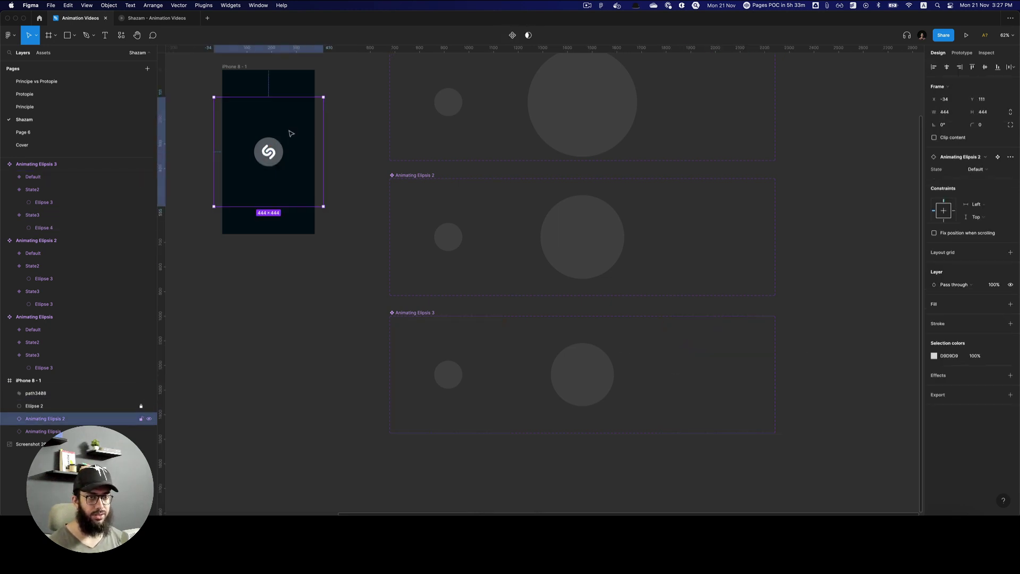
pyautogui.press('super')
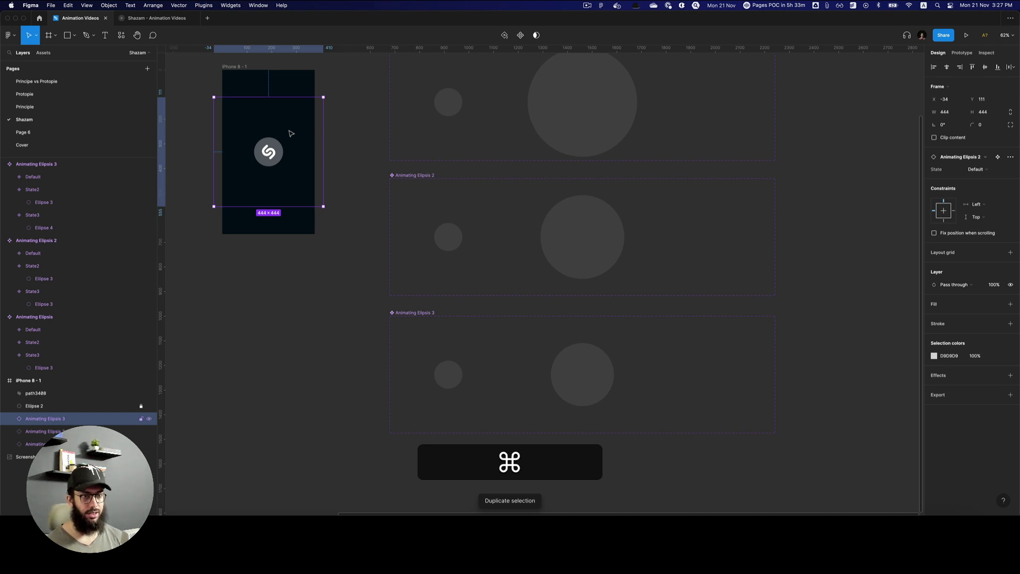
pyautogui.click(961, 156)
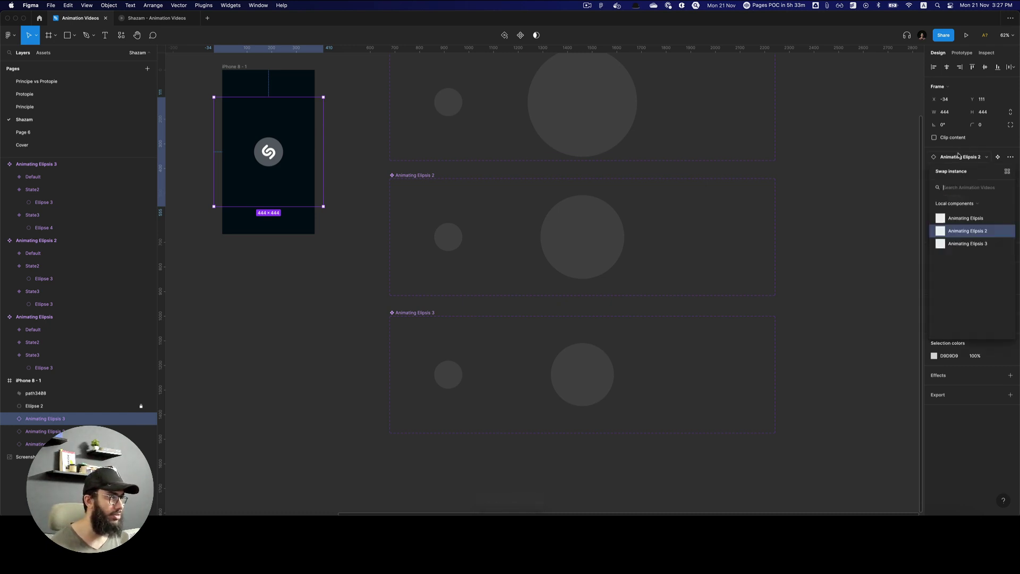
pyautogui.click(958, 237)
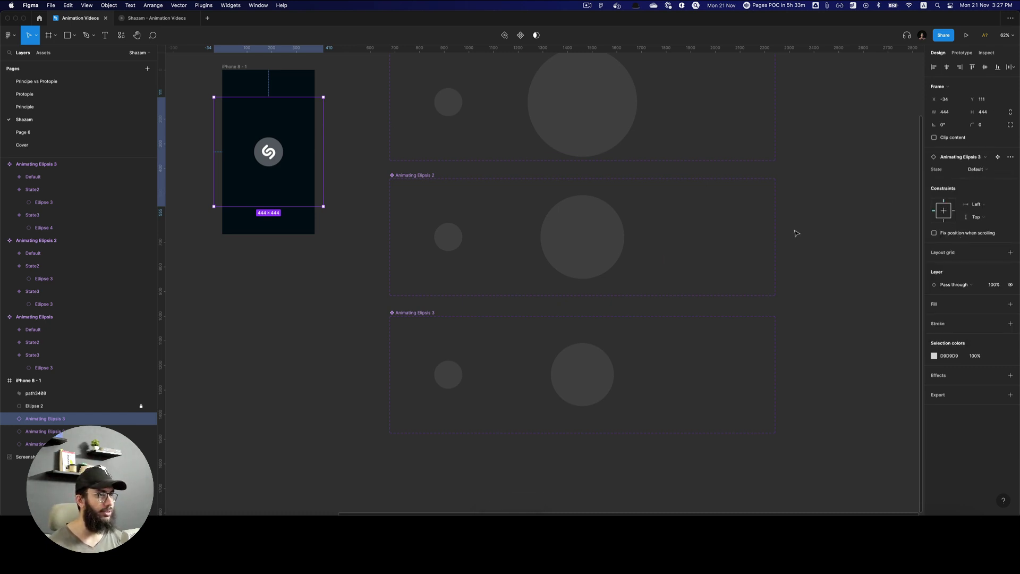
# - Set the Default-to-State2 After delay of Animating Elipsis 3 to 1000ms
pyautogui.click(814, 313)
pyautogui.press('v')
pyautogui.click(421, 369)
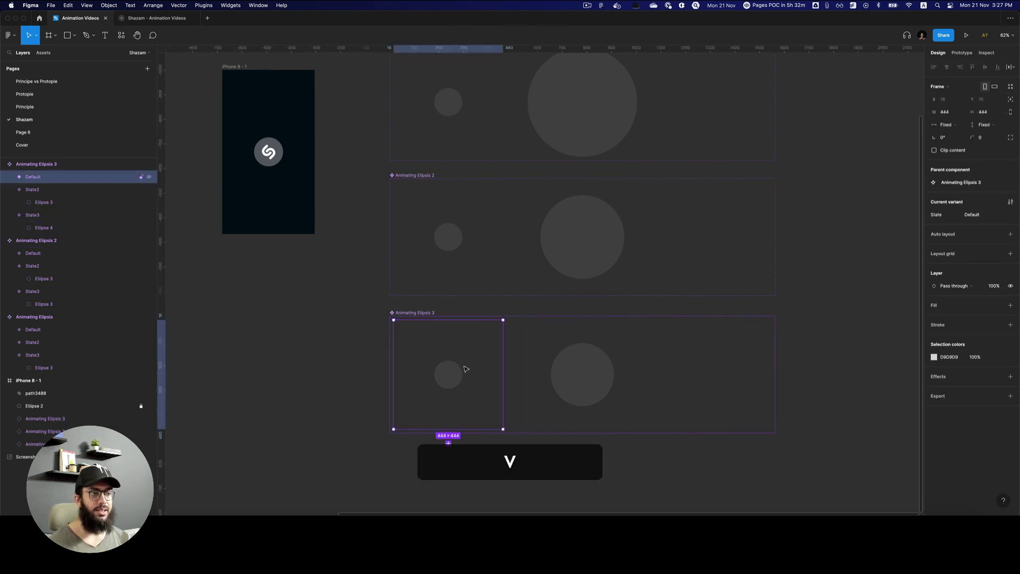
pyautogui.hotkey('shift', 'e')
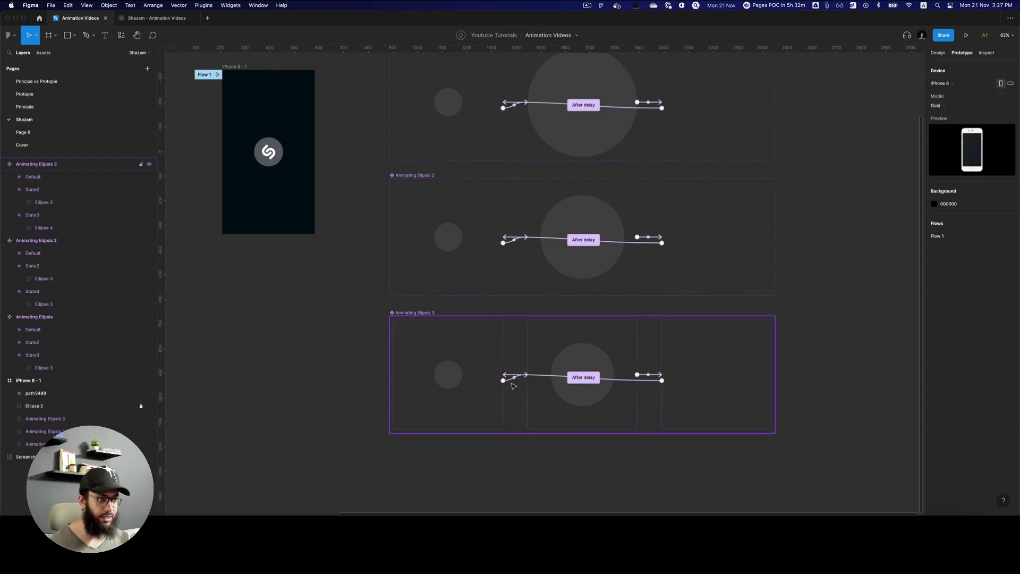
pyautogui.click(513, 385)
pyautogui.click(894, 103)
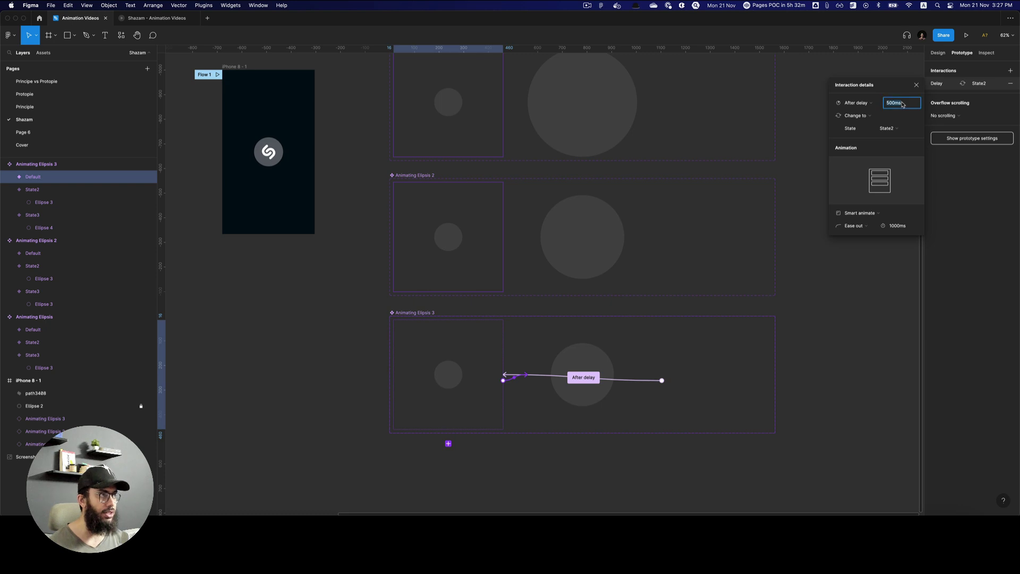
pyautogui.write('1000')
pyautogui.press('Return')
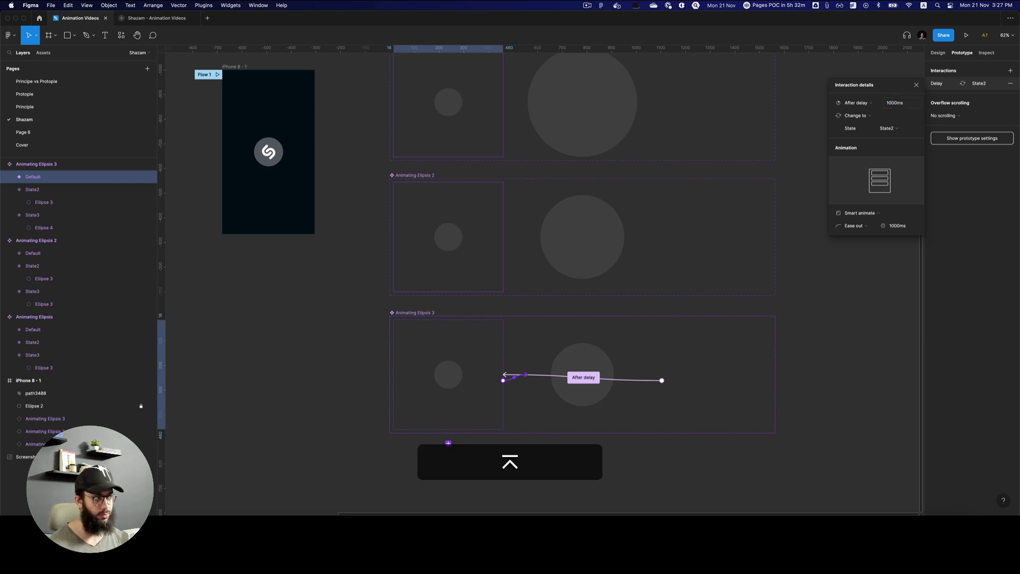
# - Set the State2-to-State3 After delay to 500ms and play the prototype preview
pyautogui.click(582, 355)
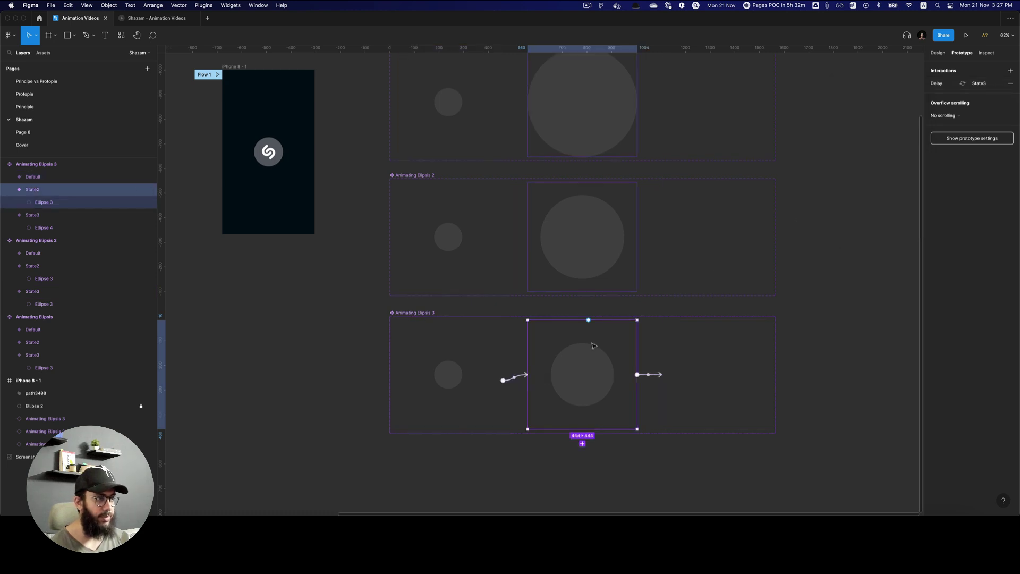
pyautogui.click(649, 375)
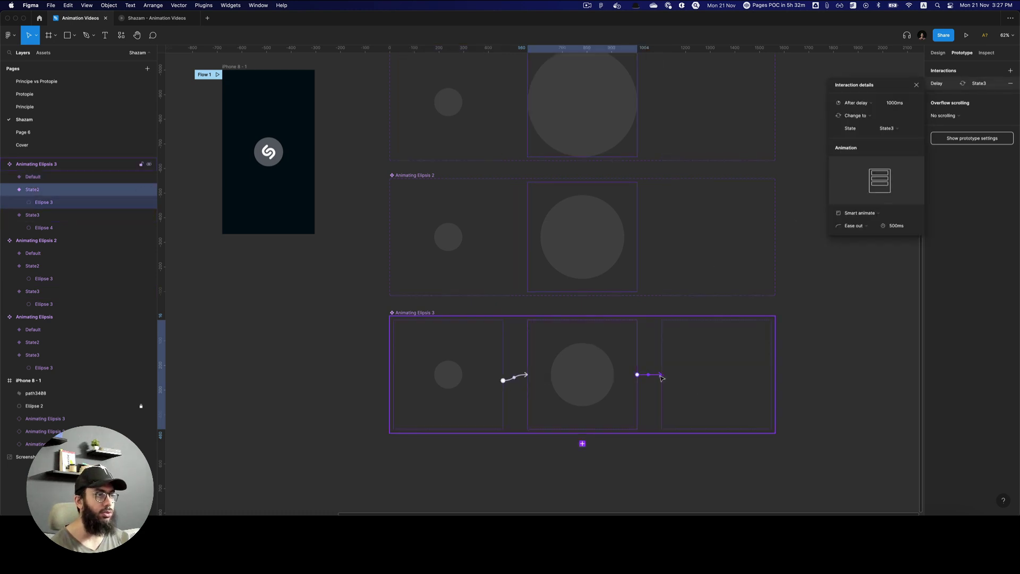
pyautogui.click(895, 104)
pyautogui.write('500')
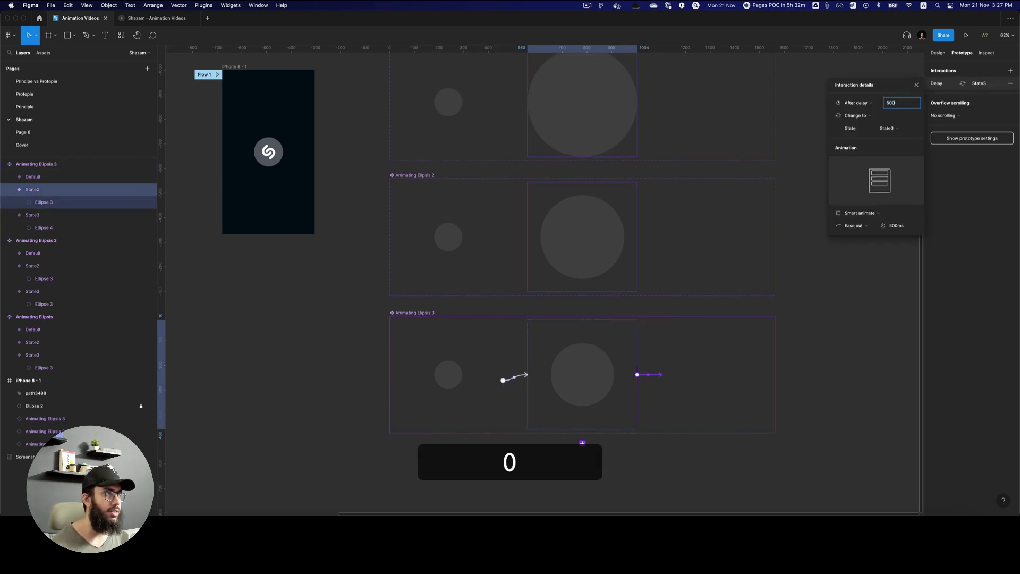
pyautogui.press('Return')
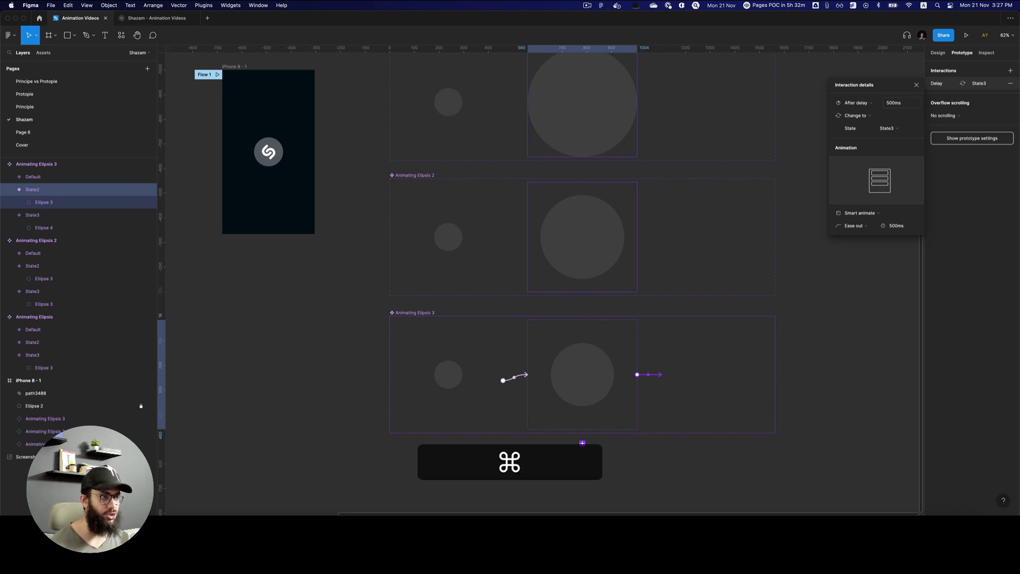
pyautogui.press('super+r')
pyautogui.press('r')
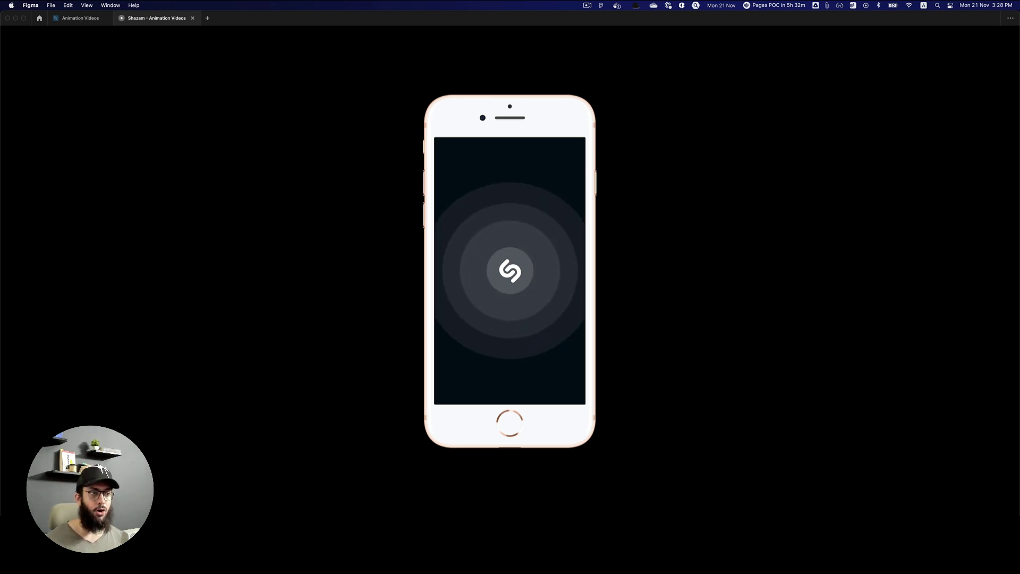
# - Watch the three-ring ripple, then switch back to the Animation Videos design canvas
pyautogui.press('super+2')
# - Restart the Shazam prototype preview so the three faint rings ripple out around the logo again
pyautogui.hscroll(-5, 611, 210)
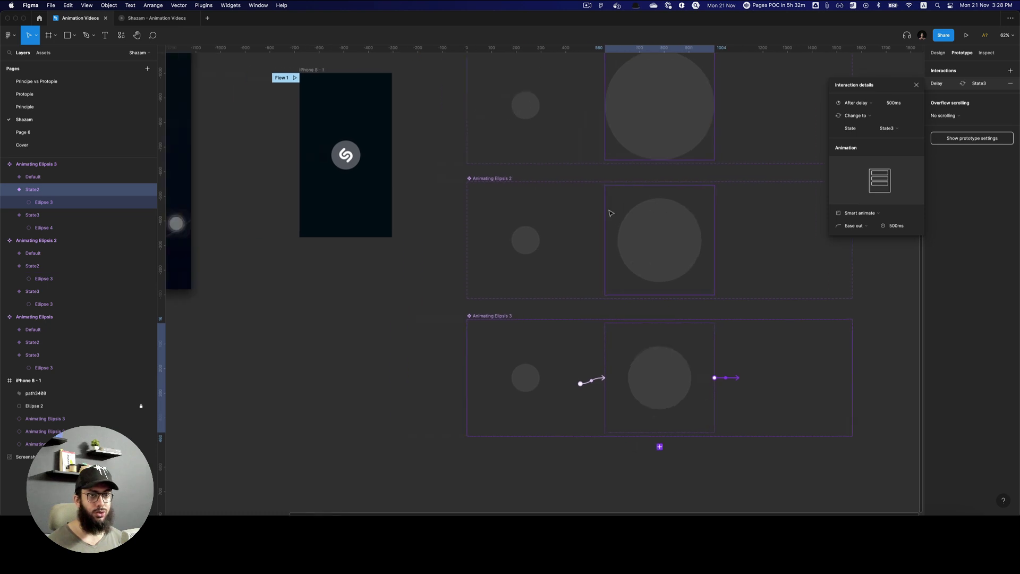
pyautogui.hscroll(2, 461, 215)
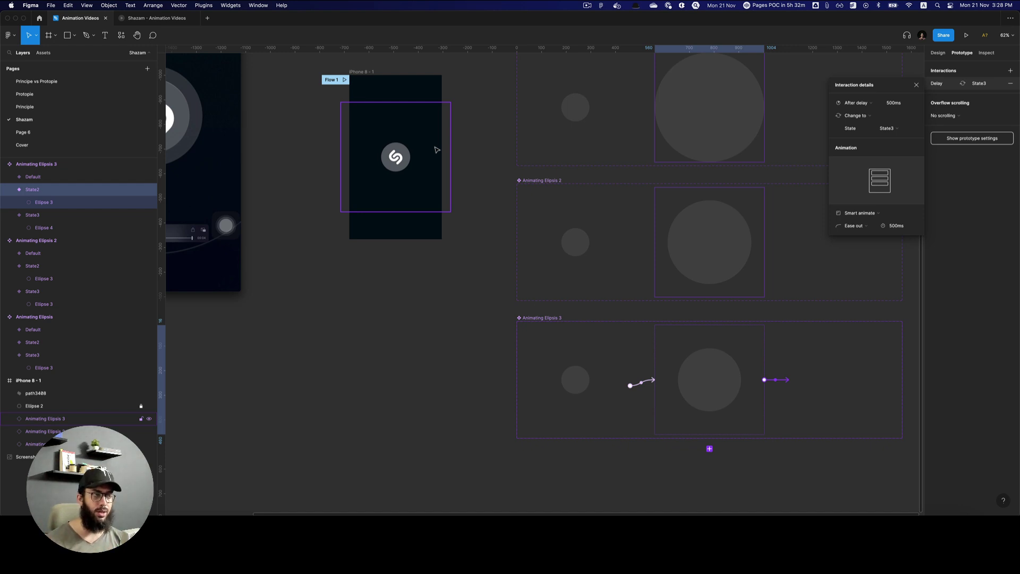
pyautogui.press('super+3')
pyautogui.press('super+r')
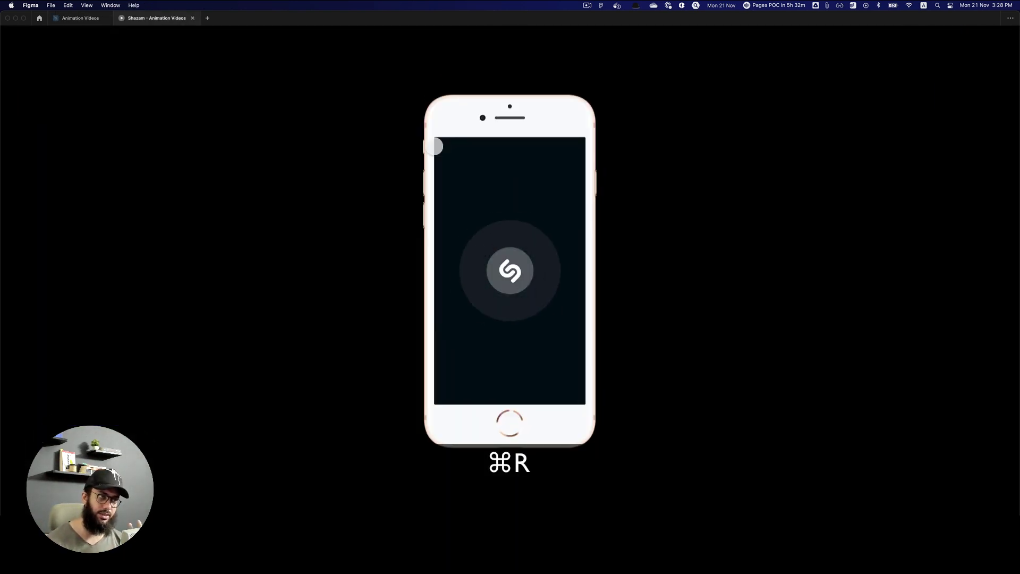
pyautogui.press('r')
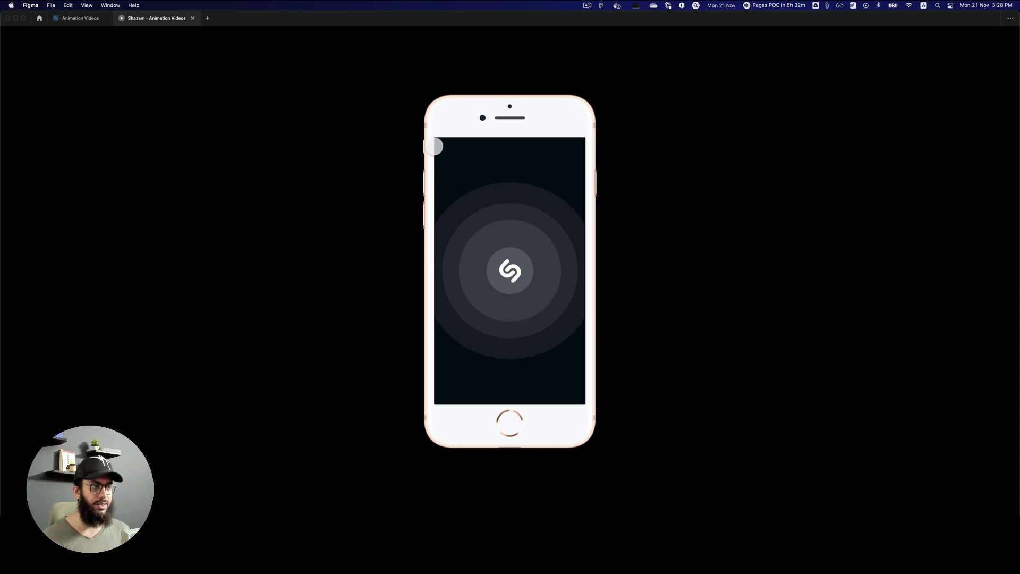